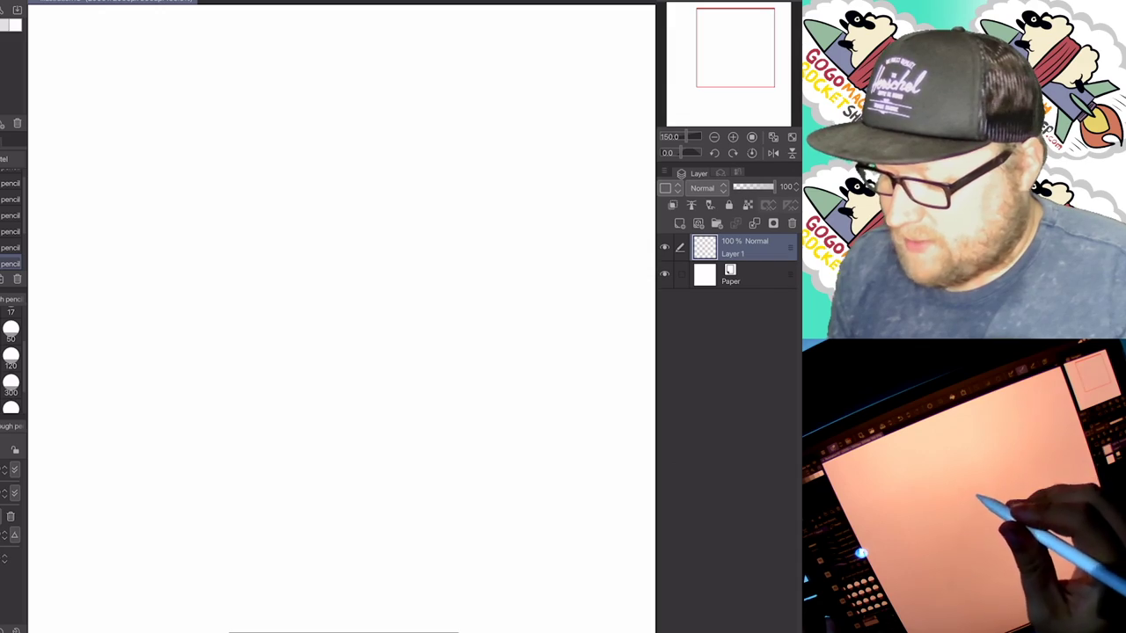
# Sketch the cap's opening ellipse and the dome over it, doubling the dome outline.
pyautogui.moveTo(390, 223)
pyautogui.mouseDown()
pyautogui.moveTo(274, 279)
pyautogui.moveTo(471, 231)
pyautogui.moveTo(359, 220)
pyautogui.moveTo(276, 280)
pyautogui.moveTo(476, 233)
pyautogui.moveTo(251, 276)
pyautogui.moveTo(403, 269)
pyautogui.mouseUp()
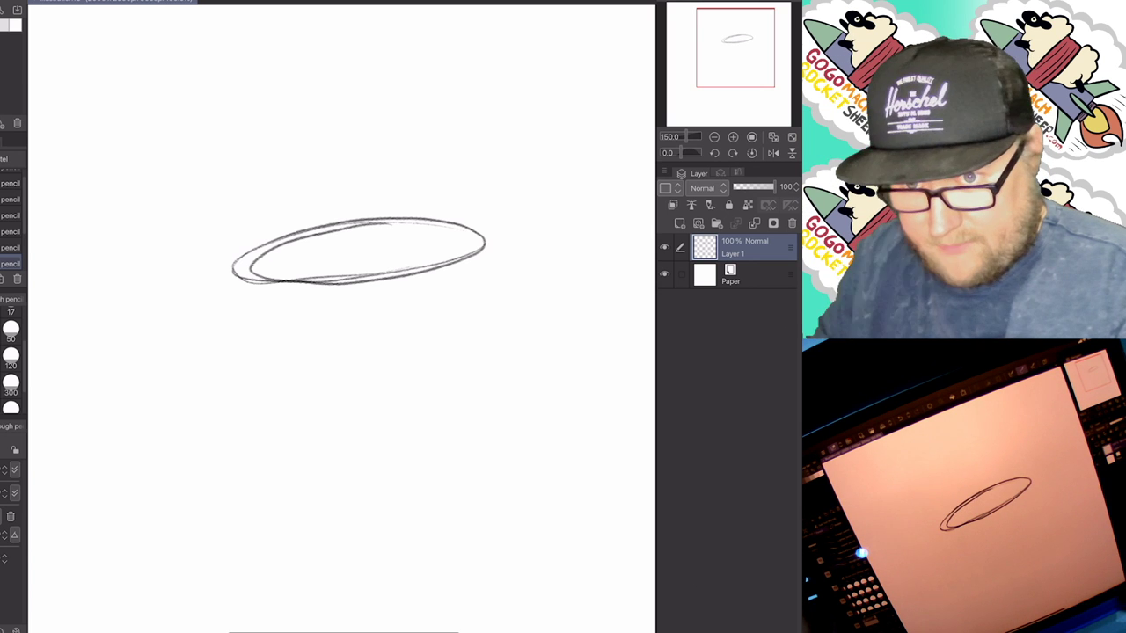
pyautogui.moveTo(235, 269)
pyautogui.mouseDown()
pyautogui.moveTo(255, 189)
pyautogui.moveTo(311, 136)
pyautogui.moveTo(420, 130)
pyautogui.moveTo(473, 184)
pyautogui.moveTo(487, 244)
pyautogui.mouseUp()
pyautogui.moveTo(323, 141); pyautogui.dragTo(382, 122)
pyautogui.moveTo(255, 268)
pyautogui.mouseDown()
pyautogui.moveTo(245, 218)
pyautogui.moveTo(426, 128)
pyautogui.mouseUp()
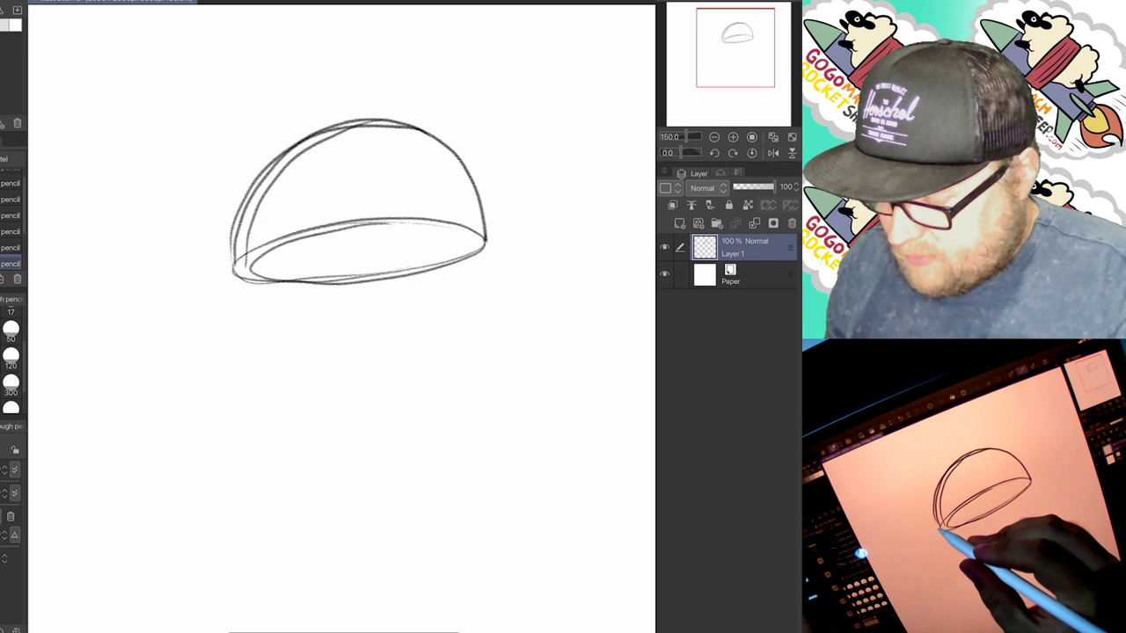
# Add two small side shapes and sketch the brim with diagonal edges and curved front.
pyautogui.moveTo(107, 220)
pyautogui.mouseDown()
pyautogui.moveTo(203, 141)
pyautogui.moveTo(106, 171)
pyautogui.moveTo(103, 225)
pyautogui.mouseUp()
pyautogui.moveTo(233, 123)
pyautogui.mouseDown()
pyautogui.moveTo(251, 113)
pyautogui.moveTo(268, 44)
pyautogui.moveTo(205, 89)
pyautogui.moveTo(230, 123)
pyautogui.mouseUp()
pyautogui.moveTo(233, 269); pyautogui.dragTo(185, 294)
pyautogui.moveTo(466, 258); pyautogui.dragTo(350, 329)
pyautogui.moveTo(435, 271); pyautogui.dragTo(380, 304)
pyautogui.moveTo(231, 264)
pyautogui.mouseDown()
pyautogui.moveTo(185, 297)
pyautogui.moveTo(255, 341)
pyautogui.moveTo(350, 329)
pyautogui.mouseUp()
pyautogui.moveTo(230, 264); pyautogui.dragTo(187, 294)
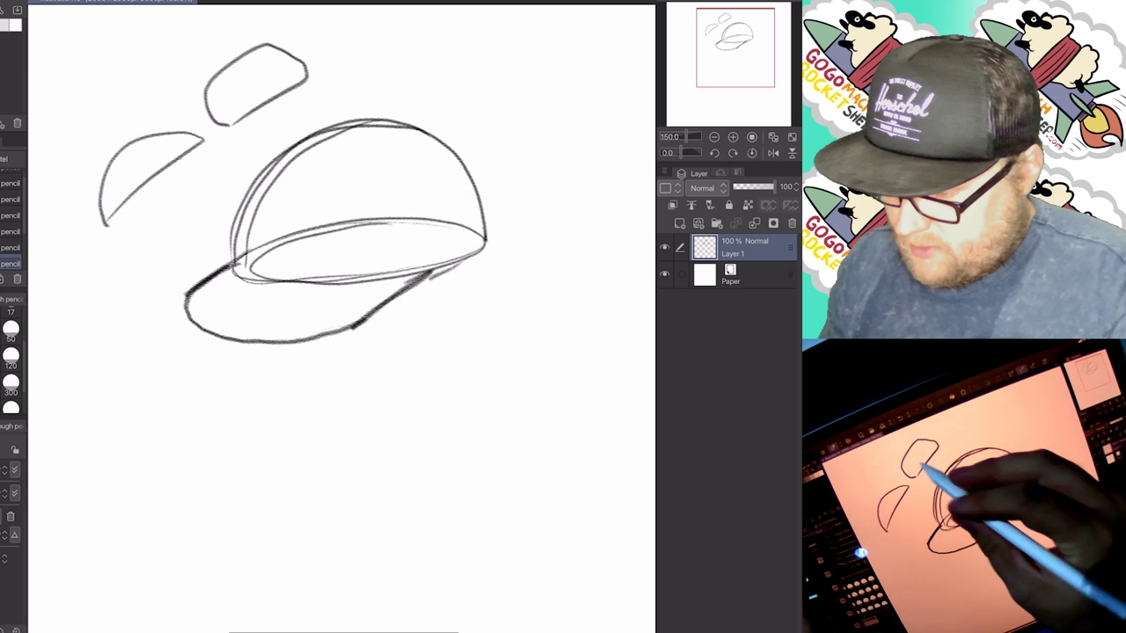
pyautogui.moveTo(209, 123); pyautogui.dragTo(207, 79)
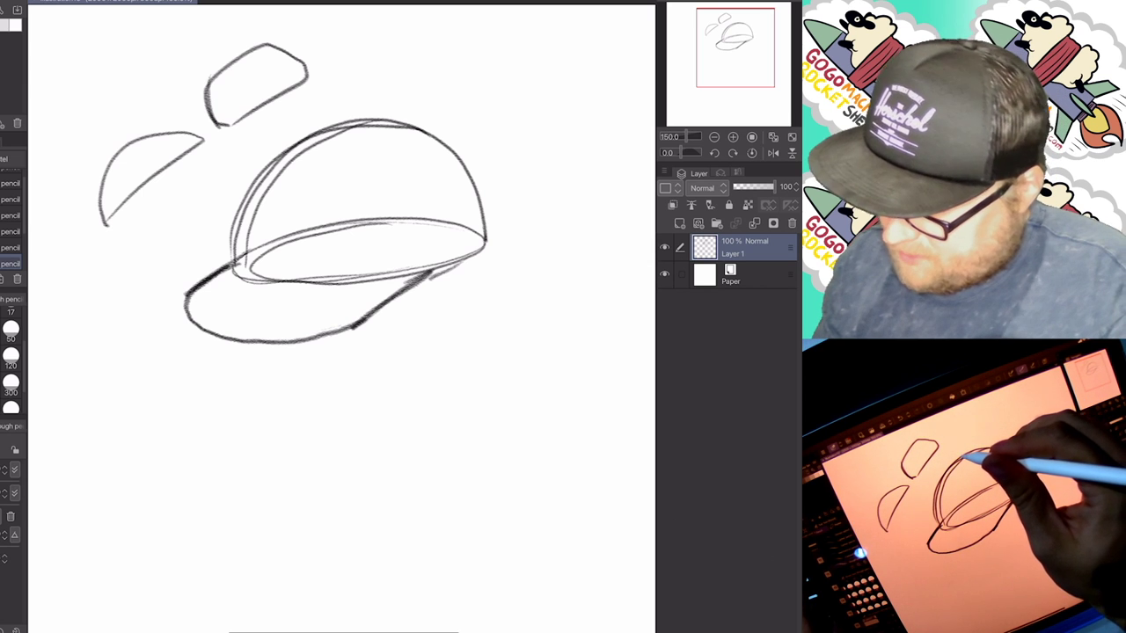
# Add the top button and two seams, then darken the cap's top-right outline.
pyautogui.moveTo(344, 123)
pyautogui.mouseDown()
pyautogui.moveTo(374, 116)
pyautogui.moveTo(345, 124)
pyautogui.mouseUp()
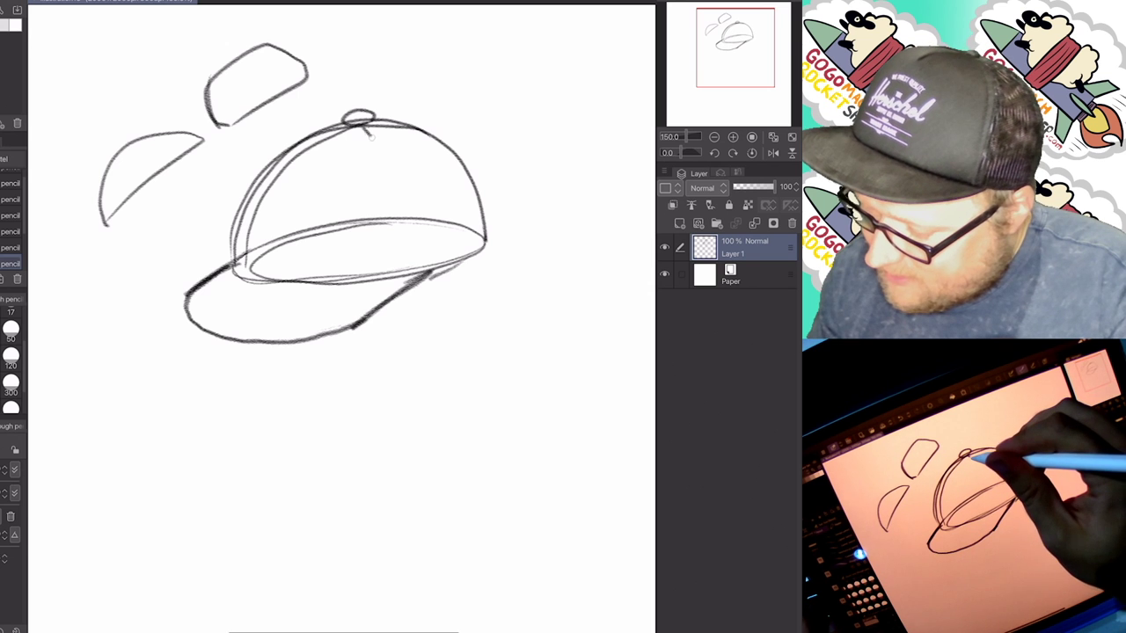
pyautogui.moveTo(370, 130)
pyautogui.mouseDown()
pyautogui.moveTo(415, 213)
pyautogui.moveTo(428, 273)
pyautogui.moveTo(412, 216)
pyautogui.mouseUp()
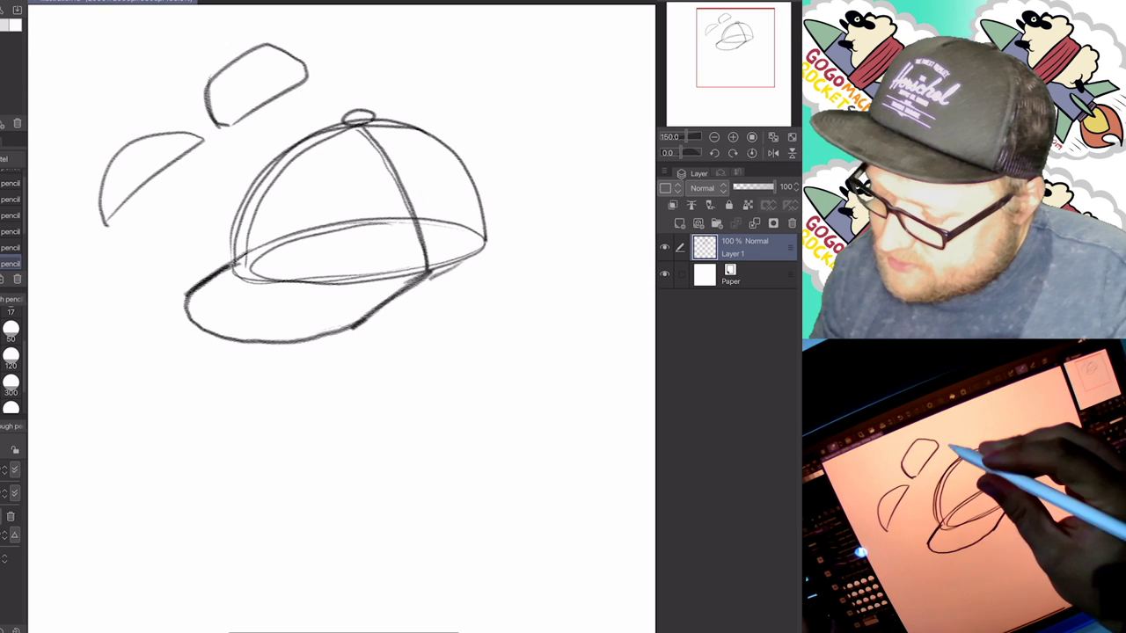
pyautogui.moveTo(319, 135)
pyautogui.mouseDown()
pyautogui.moveTo(266, 174)
pyautogui.moveTo(242, 269)
pyautogui.moveTo(350, 127)
pyautogui.moveTo(329, 142)
pyautogui.mouseUp()
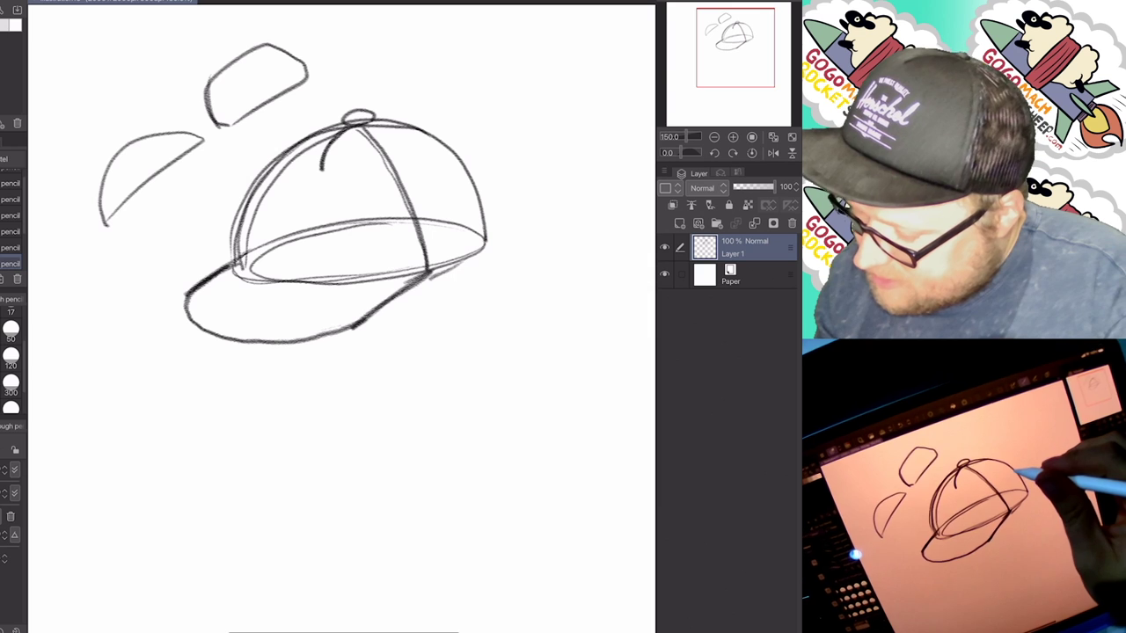
pyautogui.moveTo(476, 198); pyautogui.dragTo(481, 222)
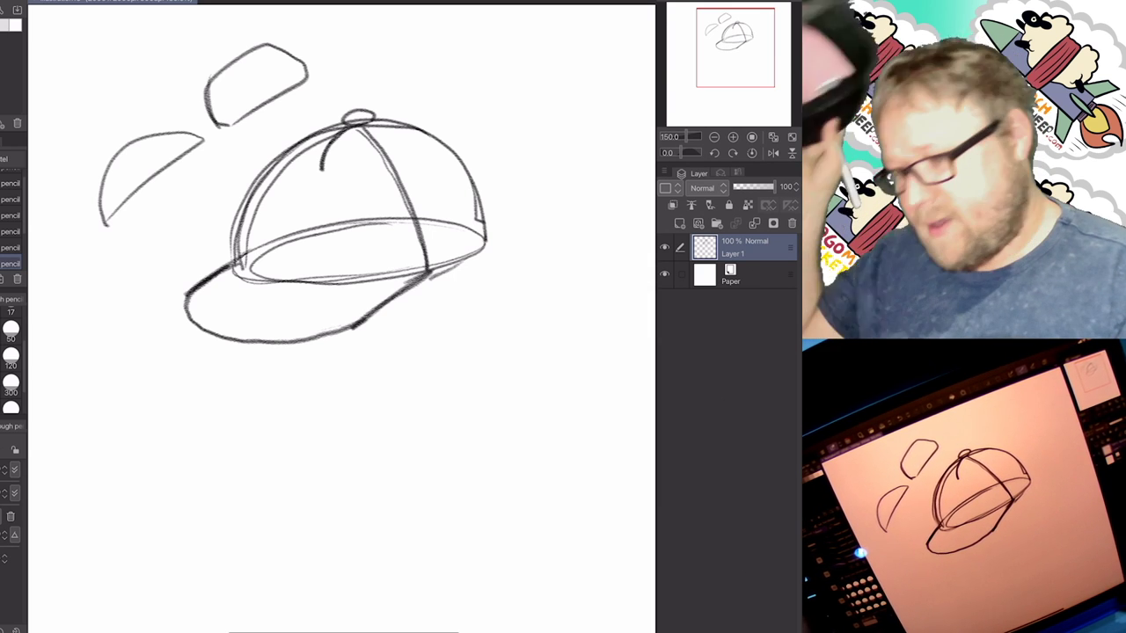
pyautogui.moveTo(378, 120)
pyautogui.mouseDown()
pyautogui.moveTo(420, 133)
pyautogui.moveTo(480, 201)
pyautogui.moveTo(481, 247)
pyautogui.mouseUp()
pyautogui.moveTo(384, 122)
pyautogui.mouseDown()
pyautogui.moveTo(470, 224)
pyautogui.moveTo(475, 254)
pyautogui.moveTo(468, 202)
pyautogui.moveTo(486, 223)
pyautogui.mouseUp()
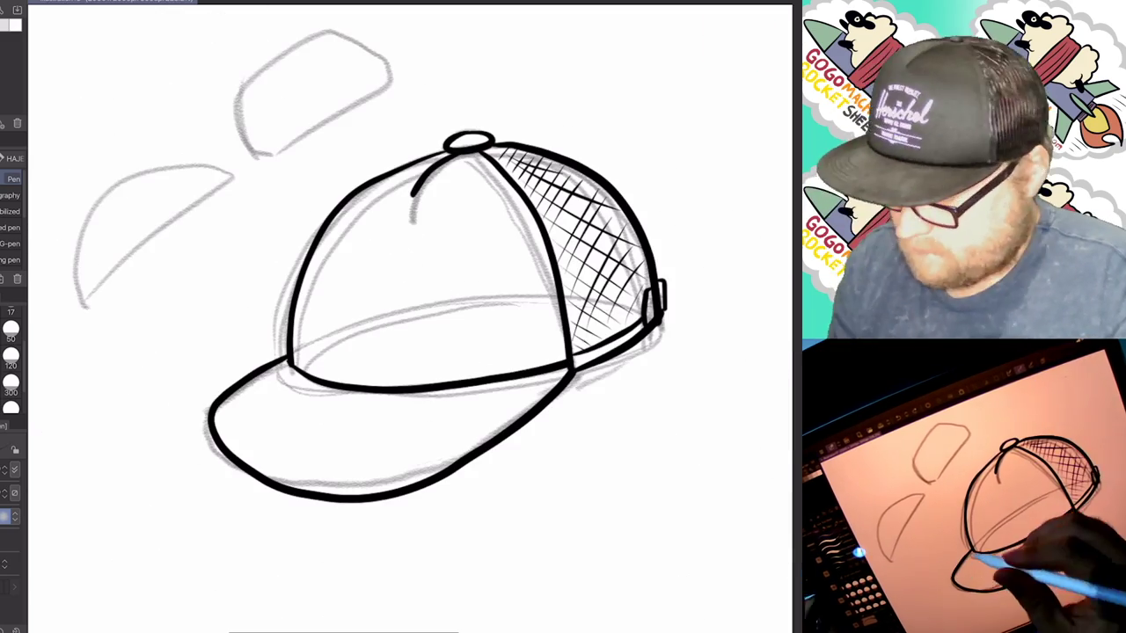
# Ink the cap with bold pen outlines and crosshatched mesh on the back.
pyautogui.moveTo(324, 251); pyautogui.dragTo(335, 307)
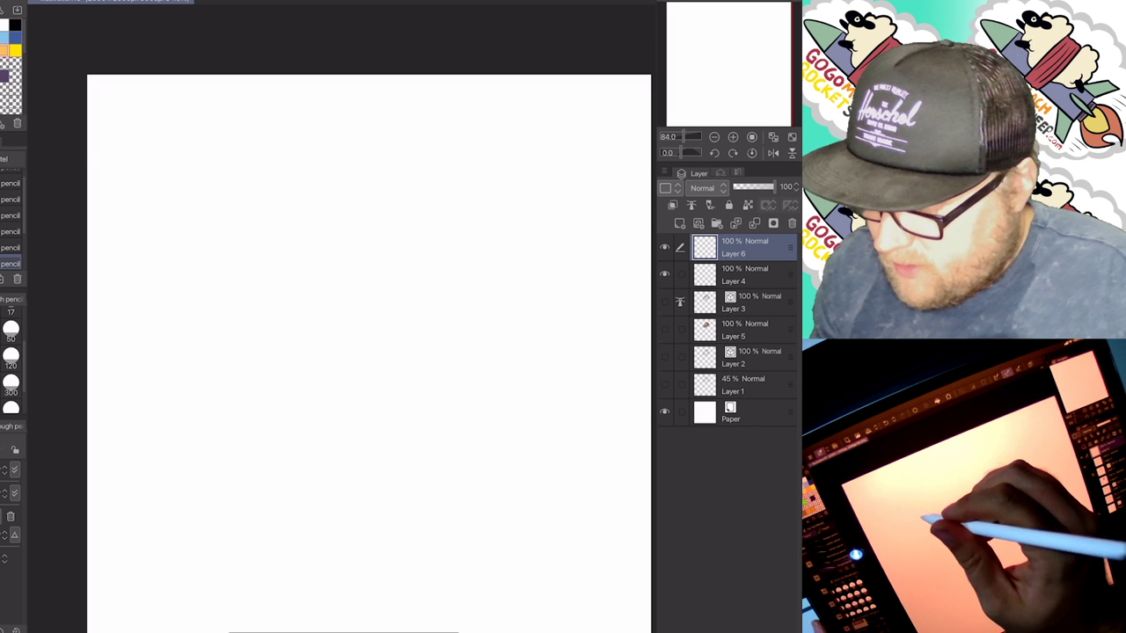
# Sketch a trial oval, then delete it from Layer 6 and zoom in.
pyautogui.moveTo(216, 236)
pyautogui.mouseDown()
pyautogui.moveTo(220, 280)
pyautogui.moveTo(274, 278)
pyautogui.mouseUp()
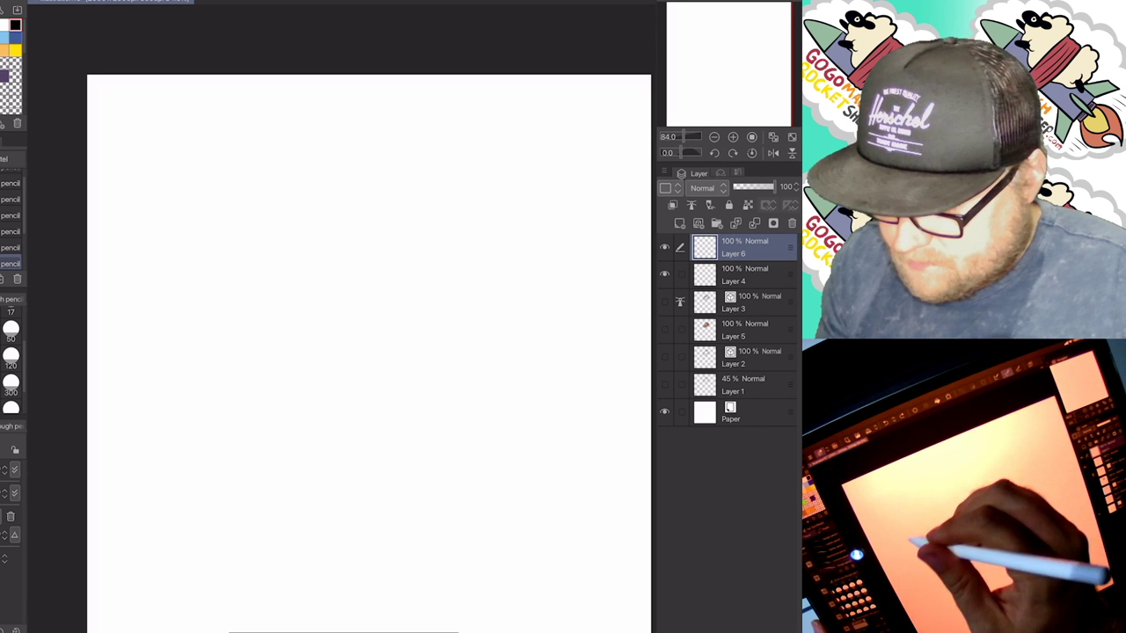
pyautogui.moveTo(275, 200); pyautogui.dragTo(286, 210)
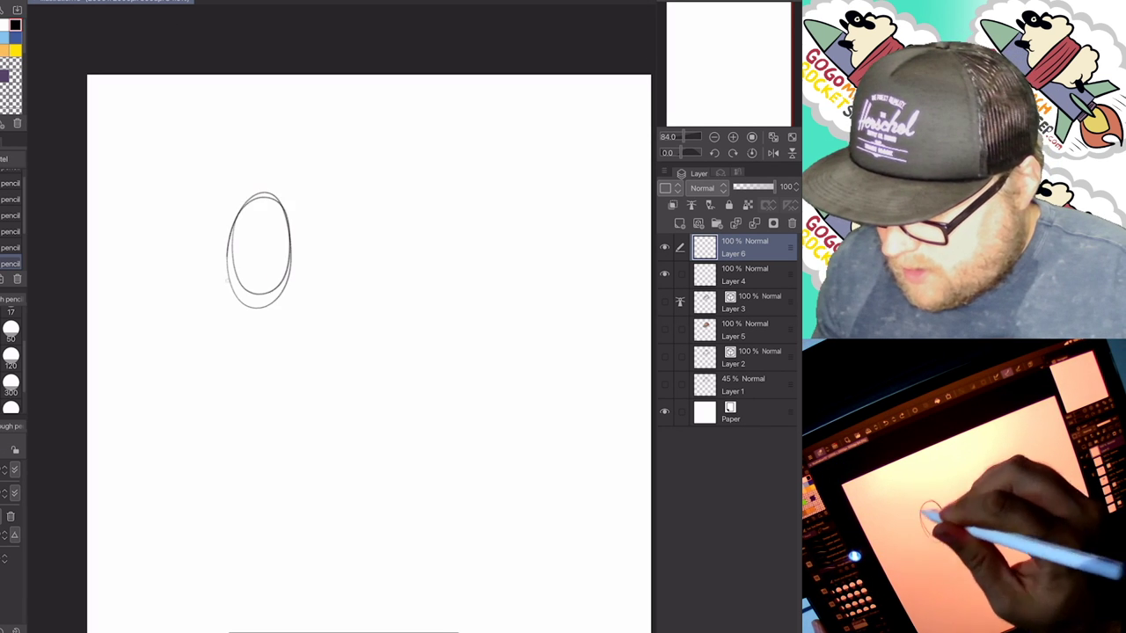
pyautogui.moveTo(264, 188); pyautogui.dragTo(260, 313)
pyautogui.moveTo(264, 216); pyautogui.dragTo(257, 319)
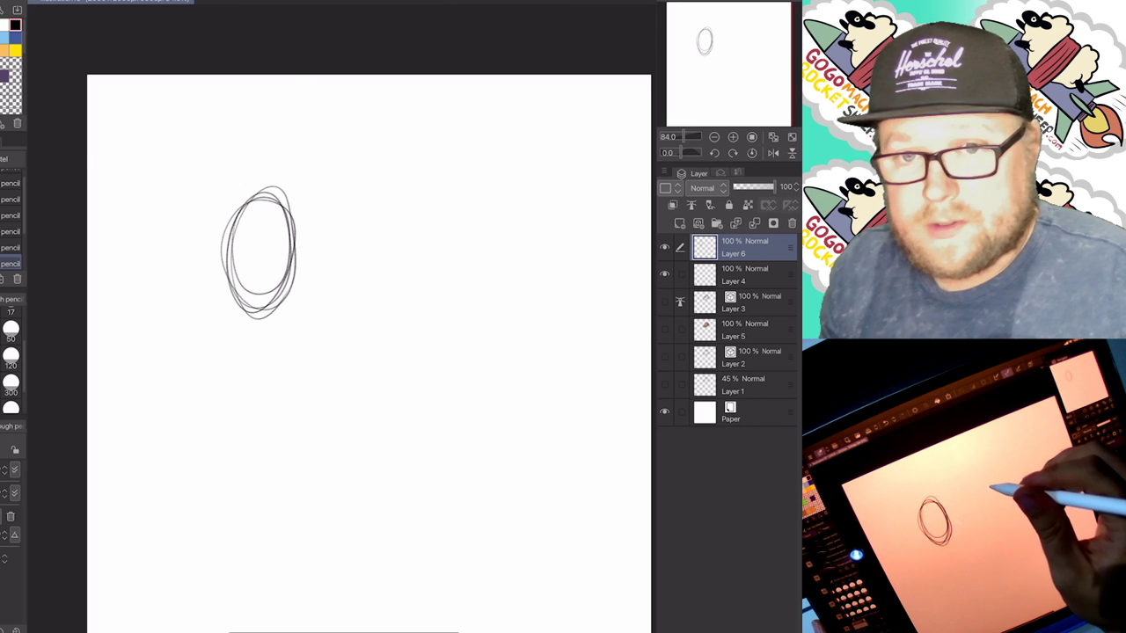
pyautogui.press('Delete')
pyautogui.scroll(1, 370, 351)
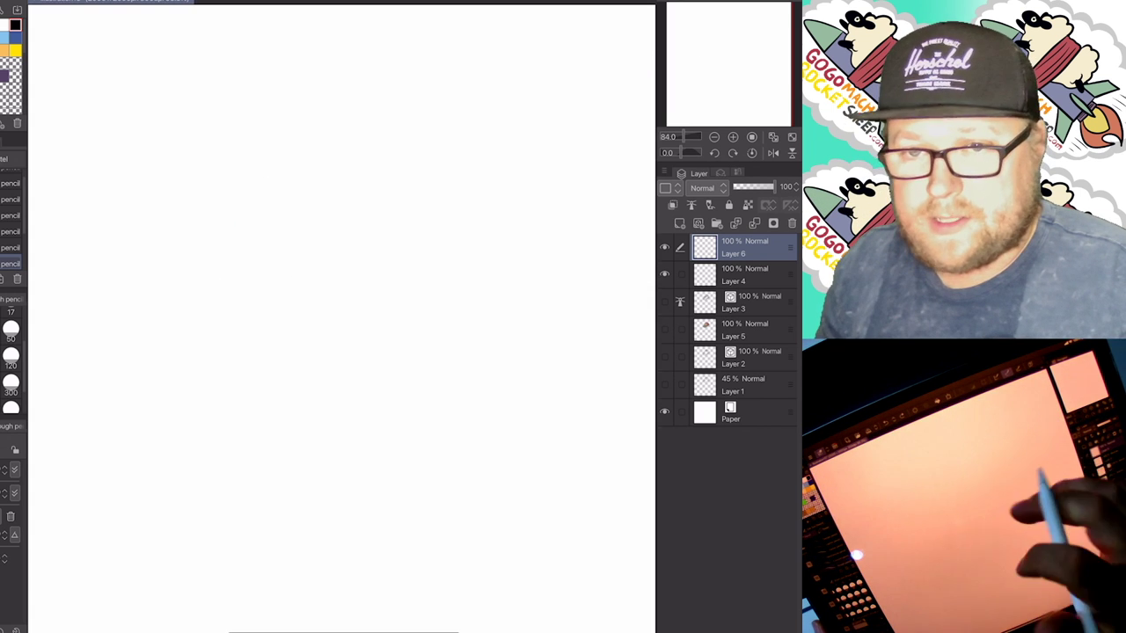
# Pencil four head ovals in a two-by-two grid.
pyautogui.moveTo(151, 164)
pyautogui.mouseDown()
pyautogui.moveTo(238, 252)
pyautogui.moveTo(167, 294)
pyautogui.moveTo(148, 211)
pyautogui.mouseUp()
pyautogui.moveTo(440, 155)
pyautogui.mouseDown()
pyautogui.moveTo(454, 299)
pyautogui.moveTo(396, 264)
pyautogui.moveTo(422, 299)
pyautogui.mouseUp()
pyautogui.moveTo(166, 383)
pyautogui.mouseDown()
pyautogui.moveTo(251, 453)
pyautogui.moveTo(240, 519)
pyautogui.moveTo(176, 379)
pyautogui.mouseUp()
pyautogui.moveTo(444, 370)
pyautogui.mouseDown()
pyautogui.moveTo(506, 387)
pyautogui.moveTo(423, 528)
pyautogui.mouseUp()
pyautogui.moveTo(413, 405); pyautogui.dragTo(510, 369)
pyautogui.moveTo(419, 454); pyautogui.dragTo(420, 468)
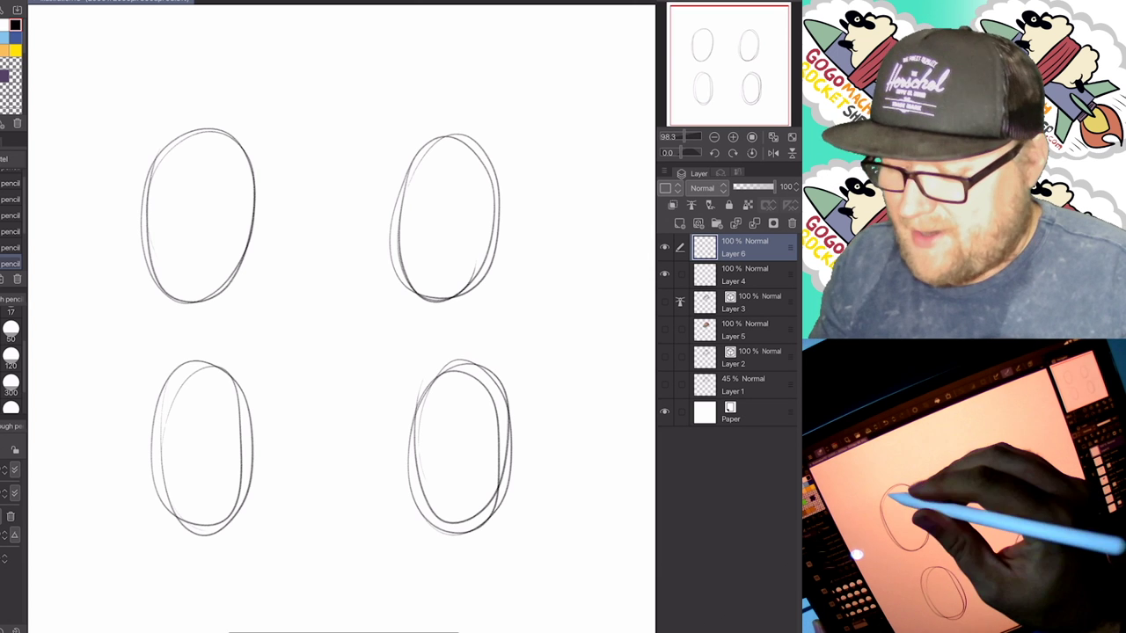
# Draw vertical and horizontal construction guidelines across the top-left oval.
pyautogui.moveTo(203, 134); pyautogui.dragTo(196, 297)
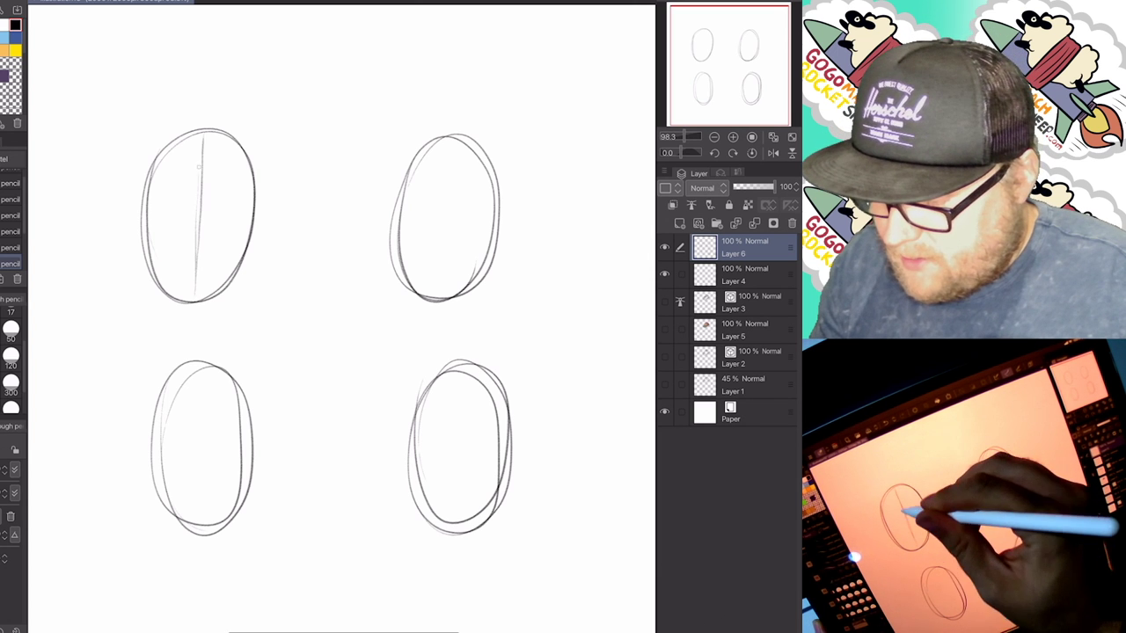
pyautogui.moveTo(201, 134); pyautogui.dragTo(195, 300)
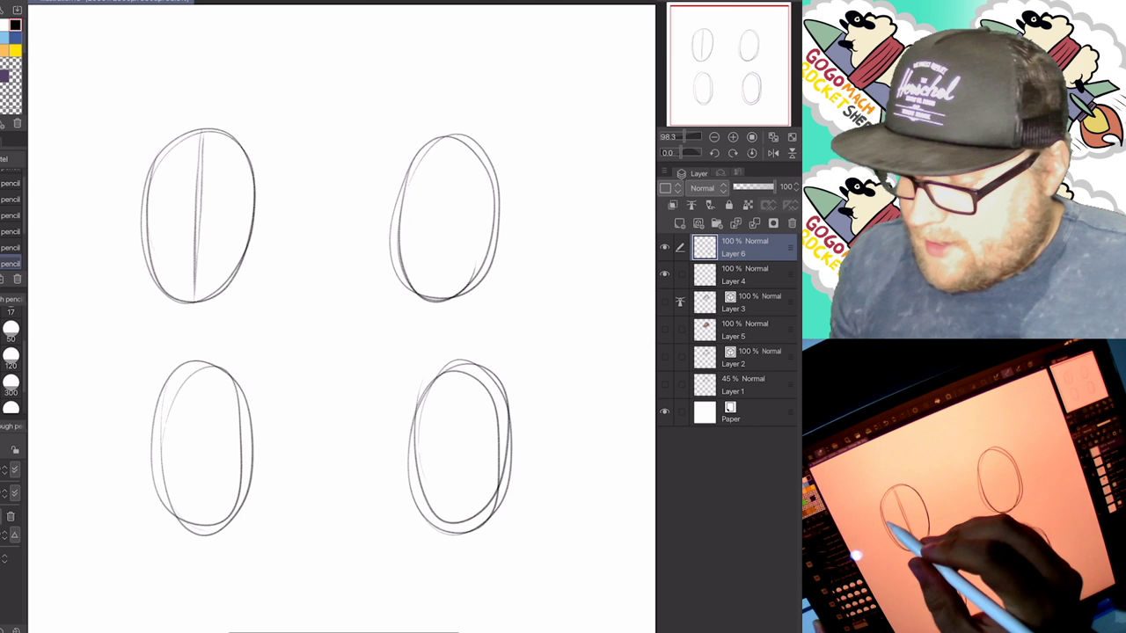
pyautogui.moveTo(143, 220); pyautogui.dragTo(258, 216)
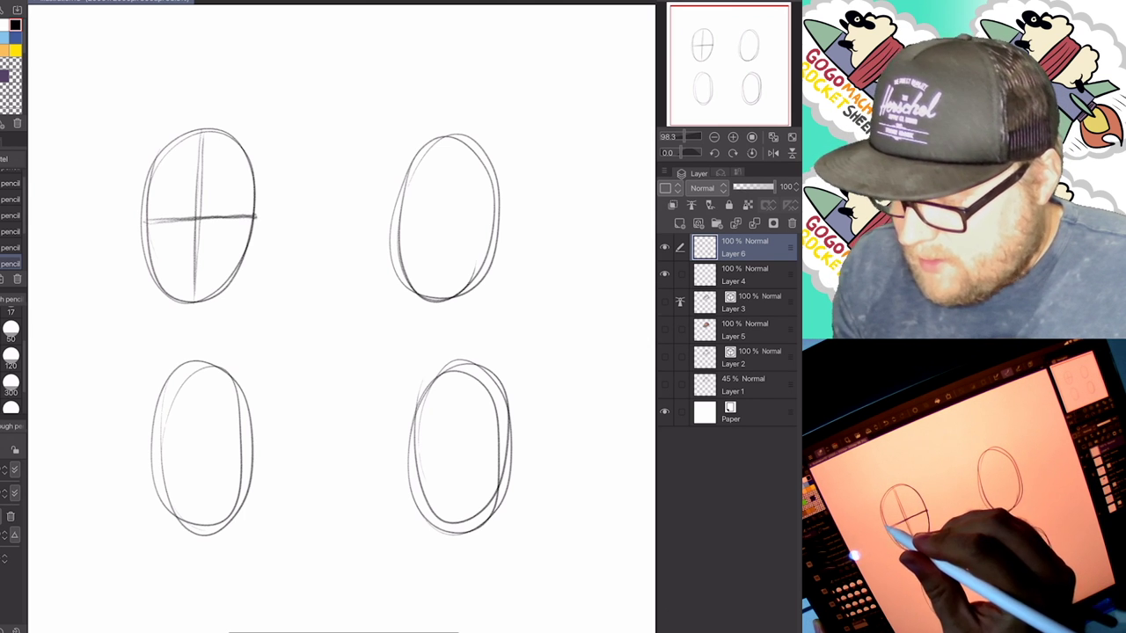
pyautogui.moveTo(146, 213); pyautogui.dragTo(257, 210)
pyautogui.moveTo(140, 236); pyautogui.dragTo(250, 230)
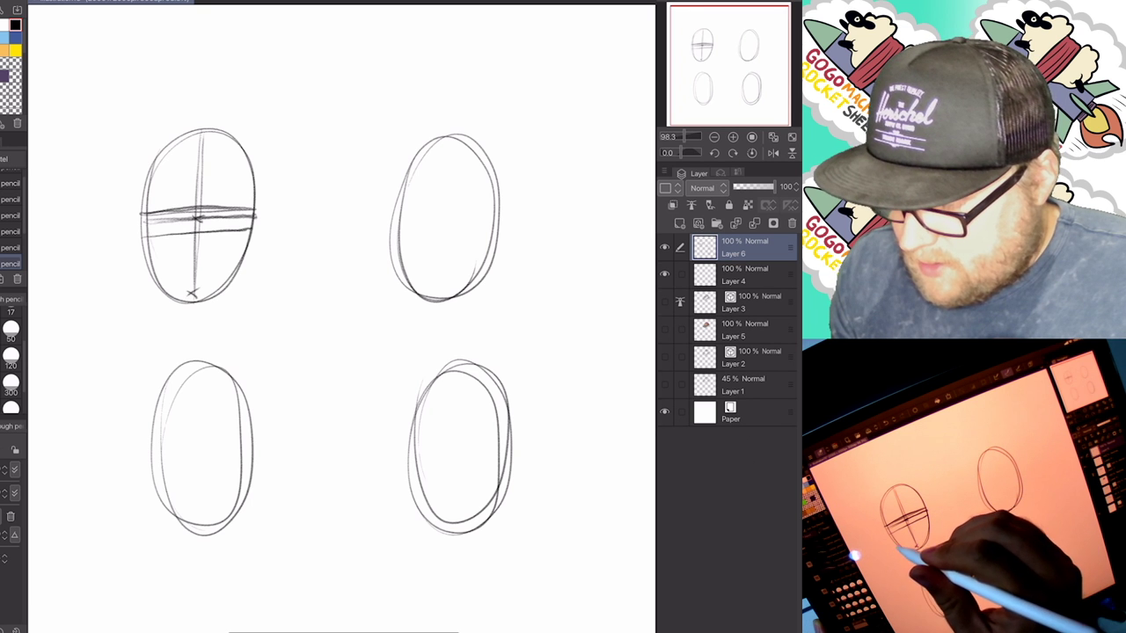
pyautogui.moveTo(154, 272); pyautogui.dragTo(250, 264)
pyautogui.moveTo(161, 266); pyautogui.dragTo(248, 263)
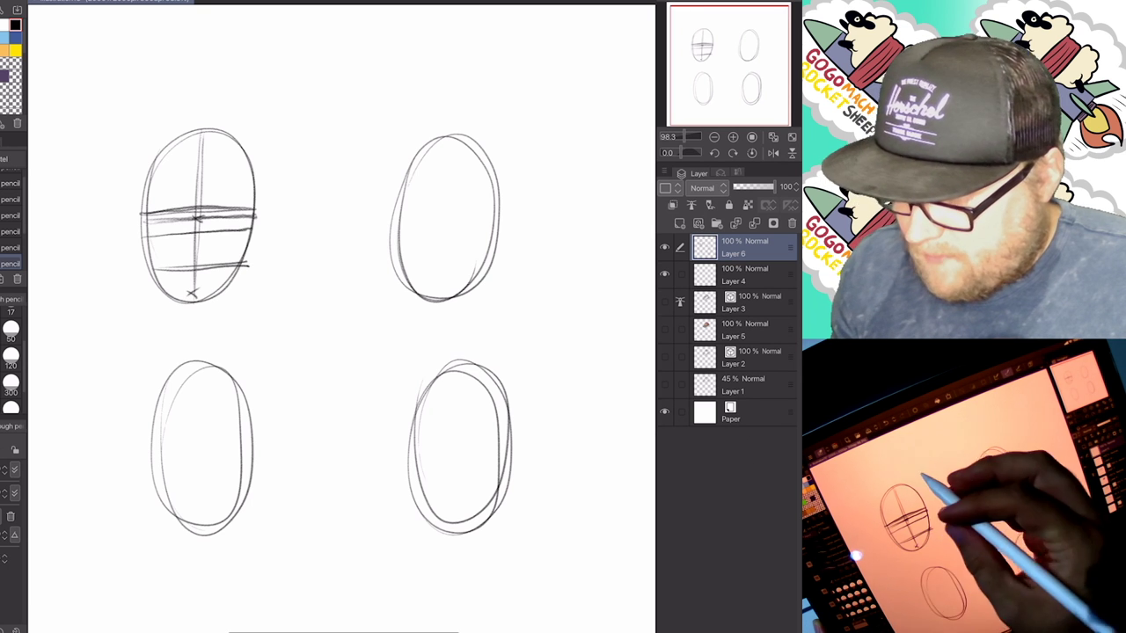
pyautogui.press('e')
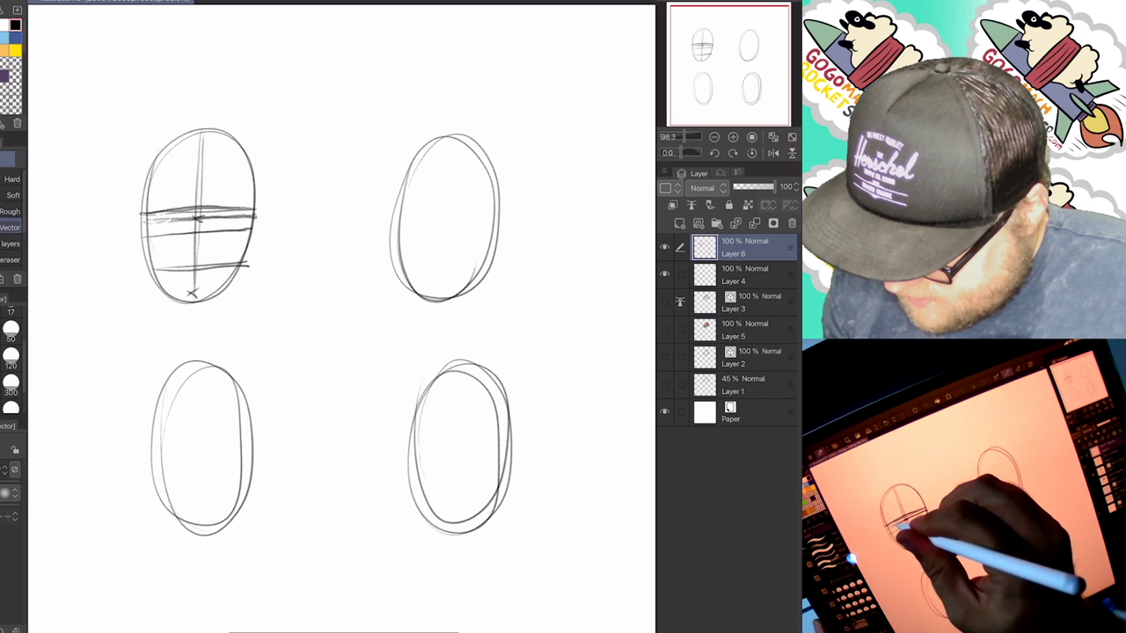
pyautogui.press('p')
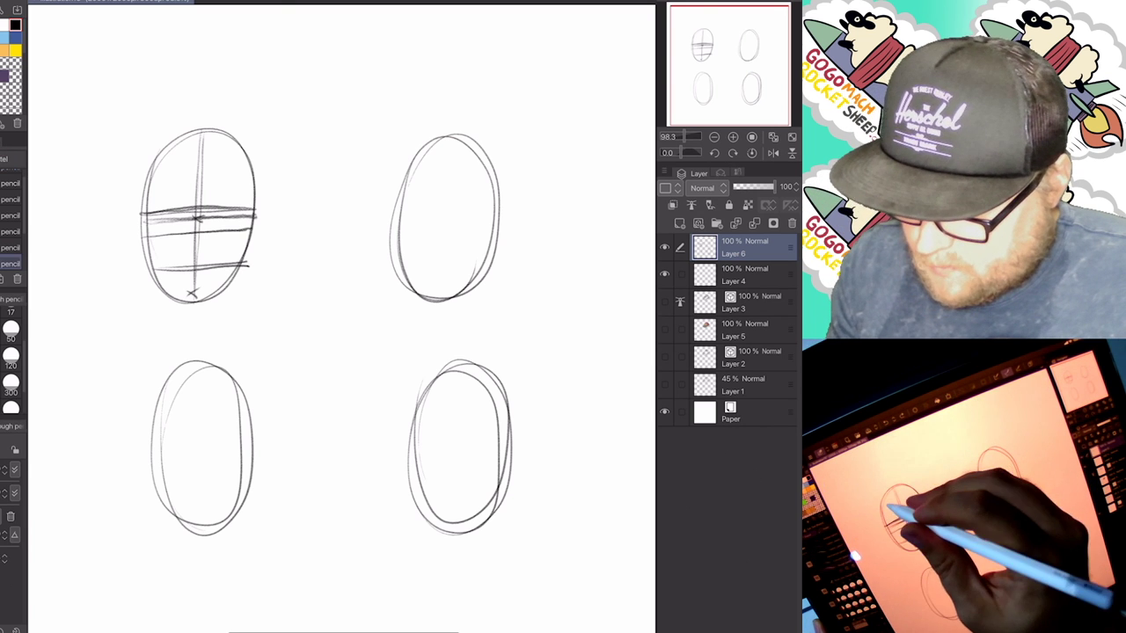
# Sketch the top-left head's eyes, nose, ears, mouth and brows, and start the top-right arrow.
pyautogui.moveTo(157, 216)
pyautogui.mouseDown()
pyautogui.moveTo(235, 211)
pyautogui.moveTo(220, 217)
pyautogui.mouseUp()
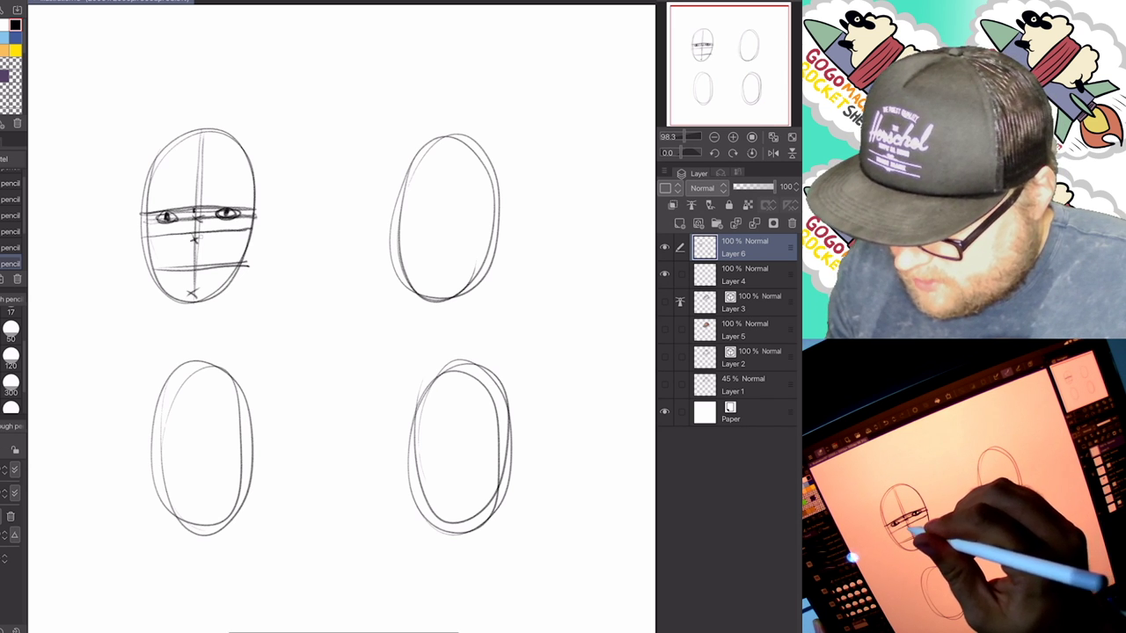
pyautogui.moveTo(190, 210)
pyautogui.mouseDown()
pyautogui.moveTo(185, 230)
pyautogui.moveTo(207, 237)
pyautogui.moveTo(199, 209)
pyautogui.moveTo(144, 236)
pyautogui.mouseUp()
pyautogui.moveTo(252, 205); pyautogui.dragTo(253, 231)
pyautogui.moveTo(171, 266)
pyautogui.mouseDown()
pyautogui.moveTo(215, 262)
pyautogui.moveTo(201, 295)
pyautogui.mouseUp()
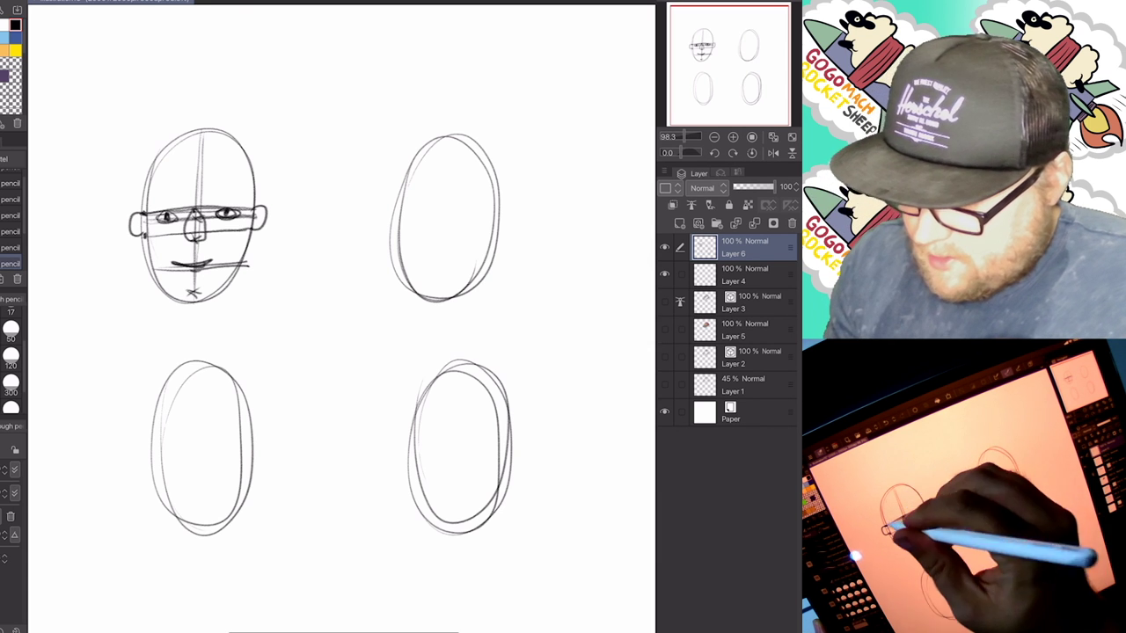
pyautogui.moveTo(153, 211); pyautogui.dragTo(238, 203)
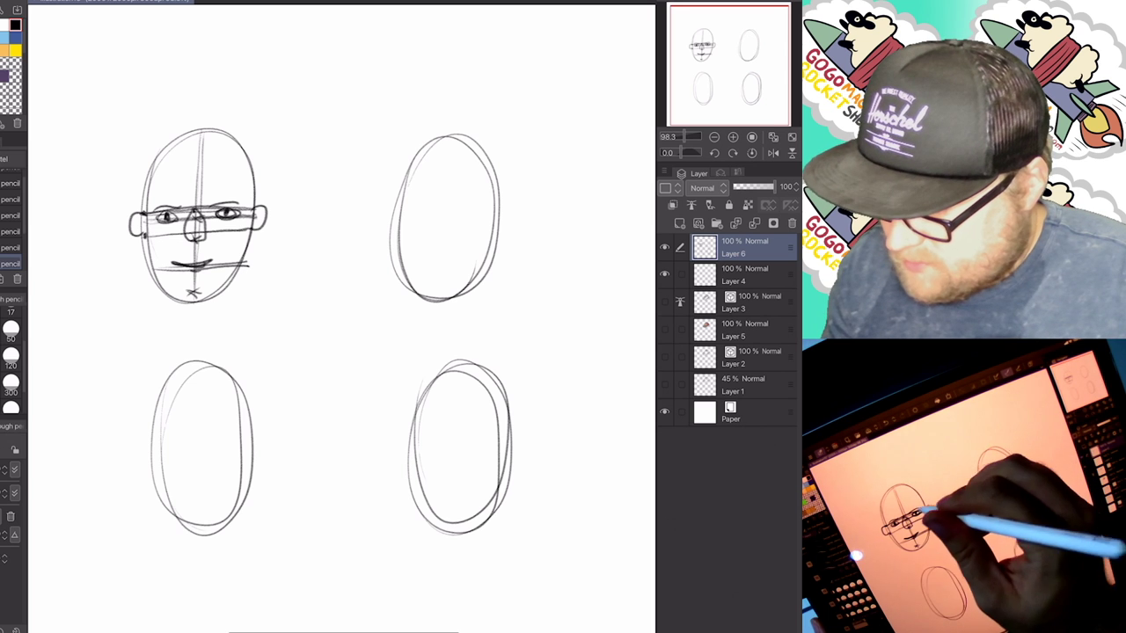
pyautogui.moveTo(544, 213)
pyautogui.mouseDown()
pyautogui.moveTo(606, 216)
pyautogui.moveTo(596, 226)
pyautogui.mouseUp()
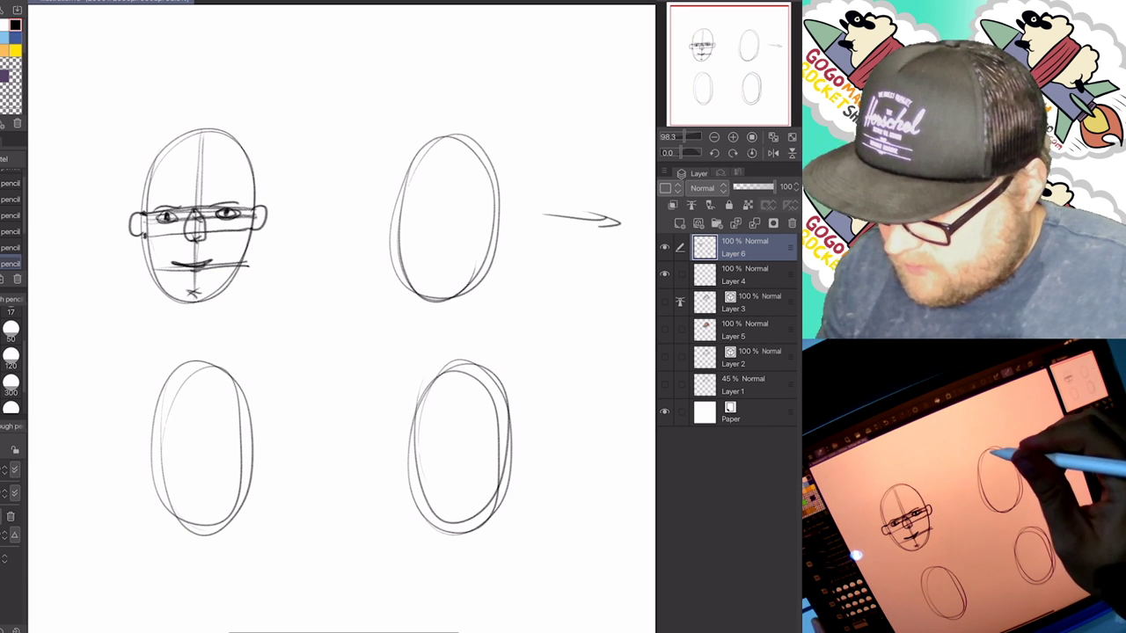
# Draw a curved centre line and the eye, nose and mouth guide lines in the top-right oval.
pyautogui.moveTo(453, 137)
pyautogui.mouseDown()
pyautogui.moveTo(473, 212)
pyautogui.moveTo(444, 299)
pyautogui.mouseUp()
pyautogui.moveTo(472, 220); pyautogui.dragTo(449, 296)
pyautogui.moveTo(452, 132); pyautogui.dragTo(471, 166)
pyautogui.moveTo(393, 226); pyautogui.dragTo(497, 219)
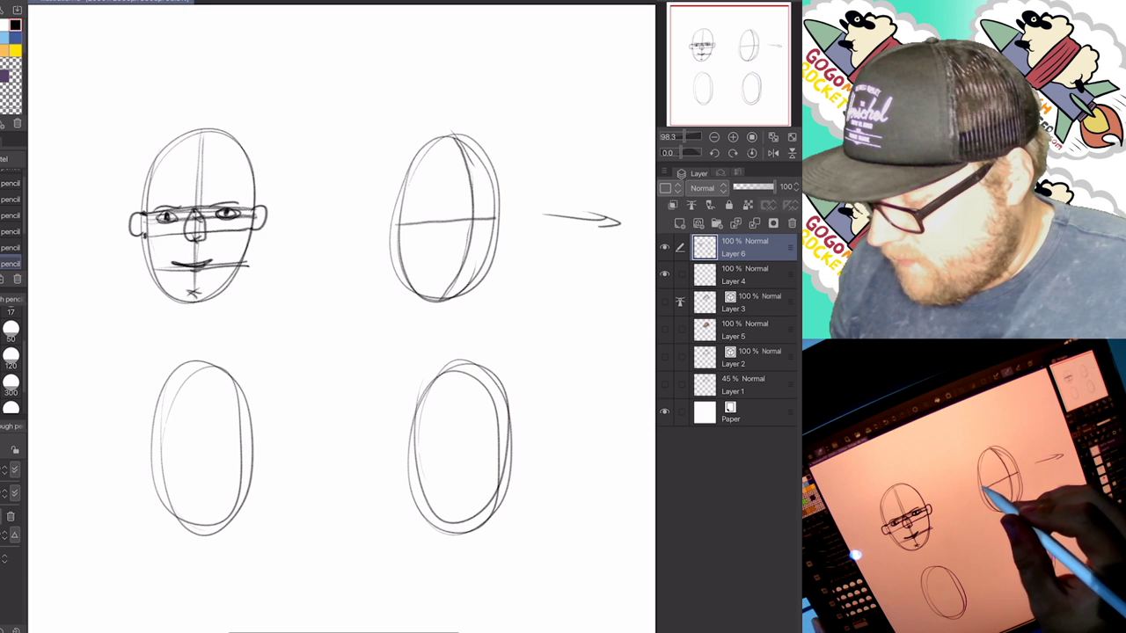
pyautogui.moveTo(396, 214); pyautogui.dragTo(497, 207)
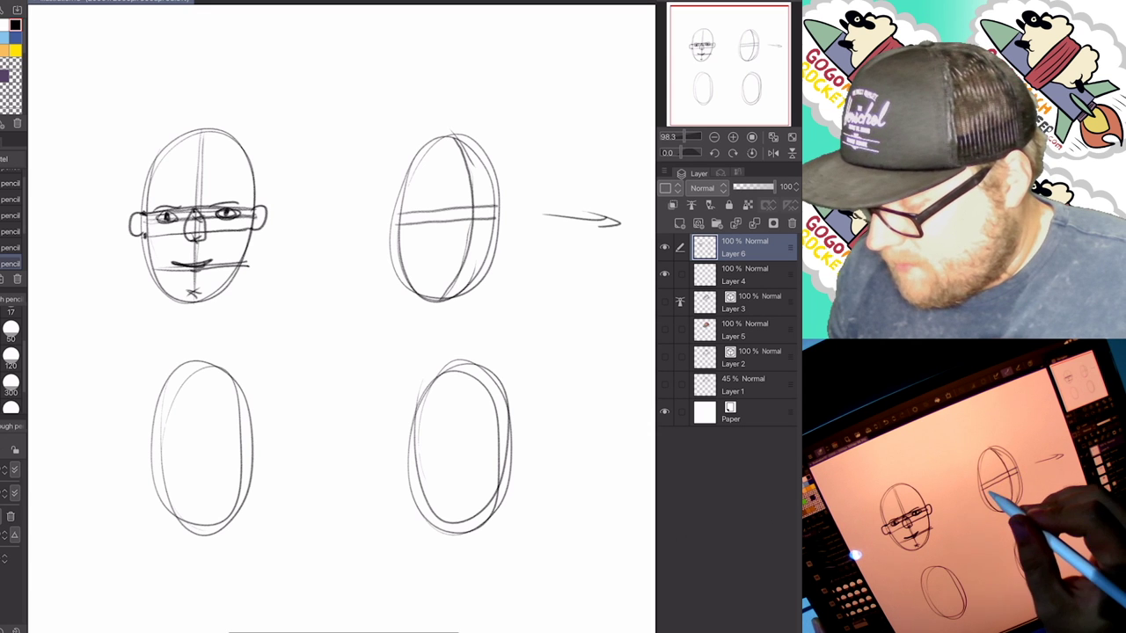
pyautogui.moveTo(400, 241); pyautogui.dragTo(493, 234)
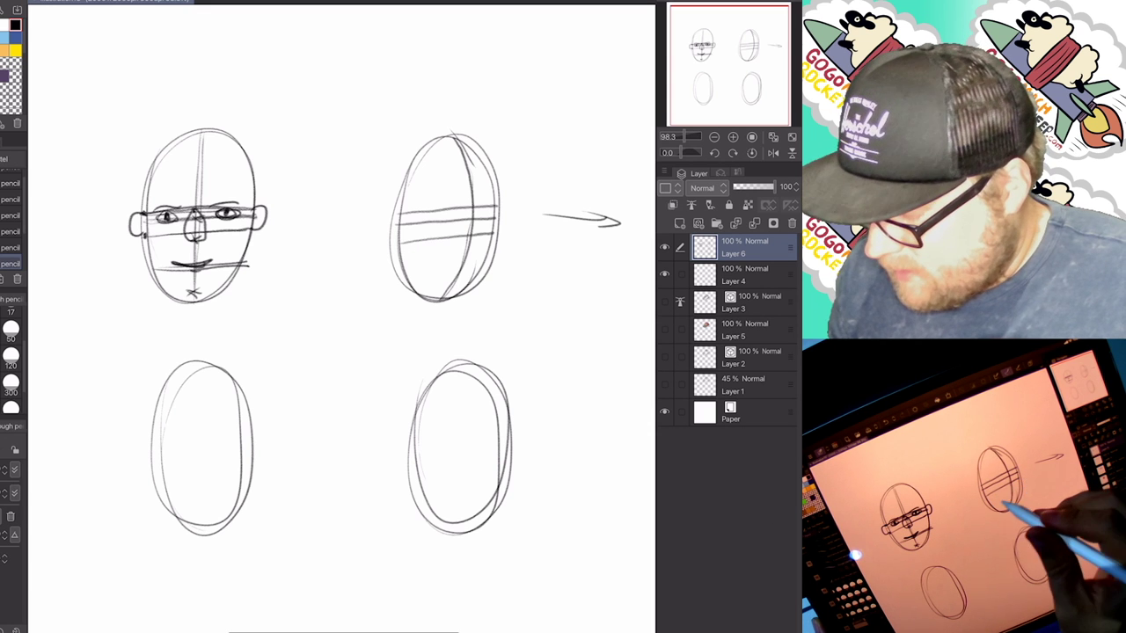
pyautogui.moveTo(445, 265); pyautogui.dragTo(496, 263)
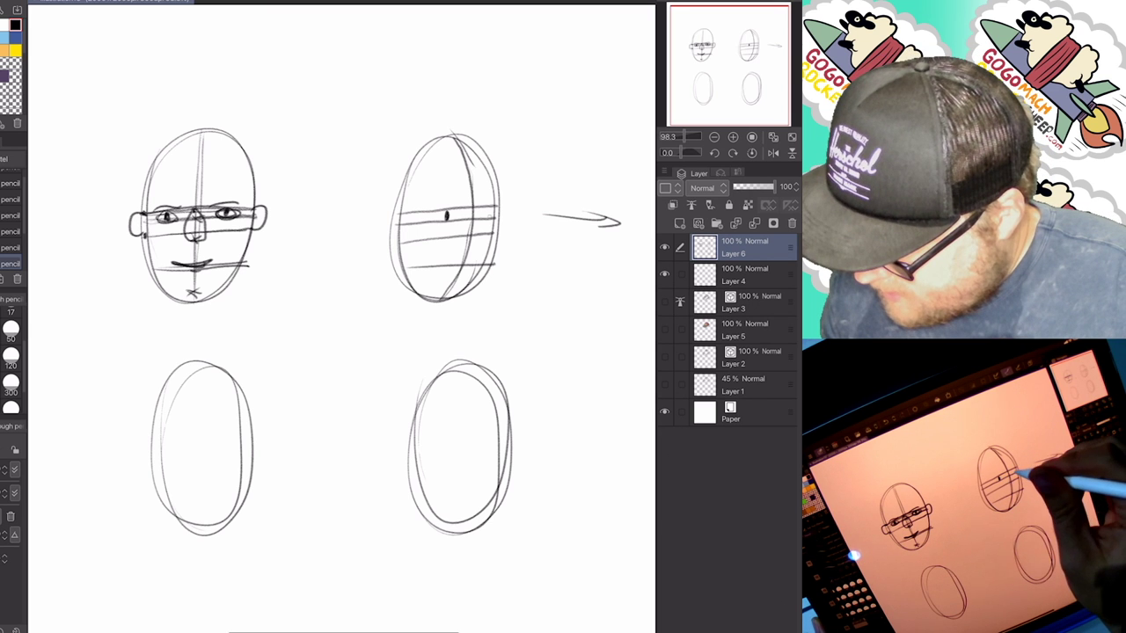
# Sketch the eyes, nose, left-side ear and mouth of the right-facing head.
pyautogui.moveTo(446, 206)
pyautogui.mouseDown()
pyautogui.moveTo(438, 220)
pyautogui.moveTo(447, 208)
pyautogui.moveTo(489, 207)
pyautogui.mouseUp()
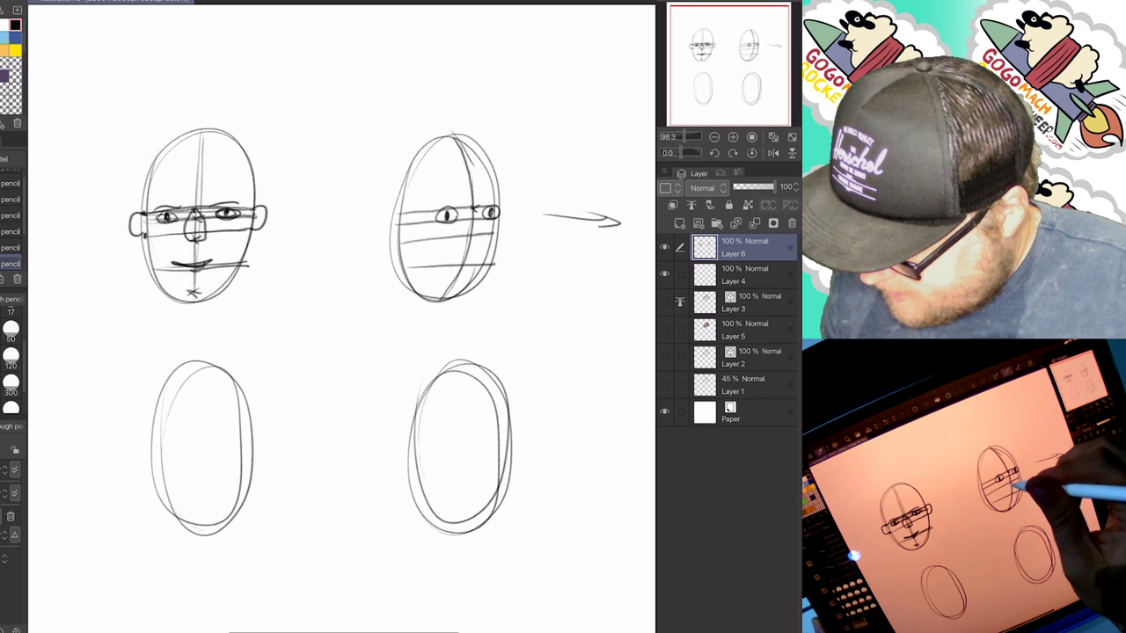
pyautogui.moveTo(485, 208)
pyautogui.mouseDown()
pyautogui.moveTo(477, 236)
pyautogui.moveTo(489, 234)
pyautogui.mouseUp()
pyautogui.moveTo(475, 210); pyautogui.dragTo(472, 230)
pyautogui.moveTo(408, 215)
pyautogui.mouseDown()
pyautogui.moveTo(405, 245)
pyautogui.moveTo(413, 212)
pyautogui.mouseUp()
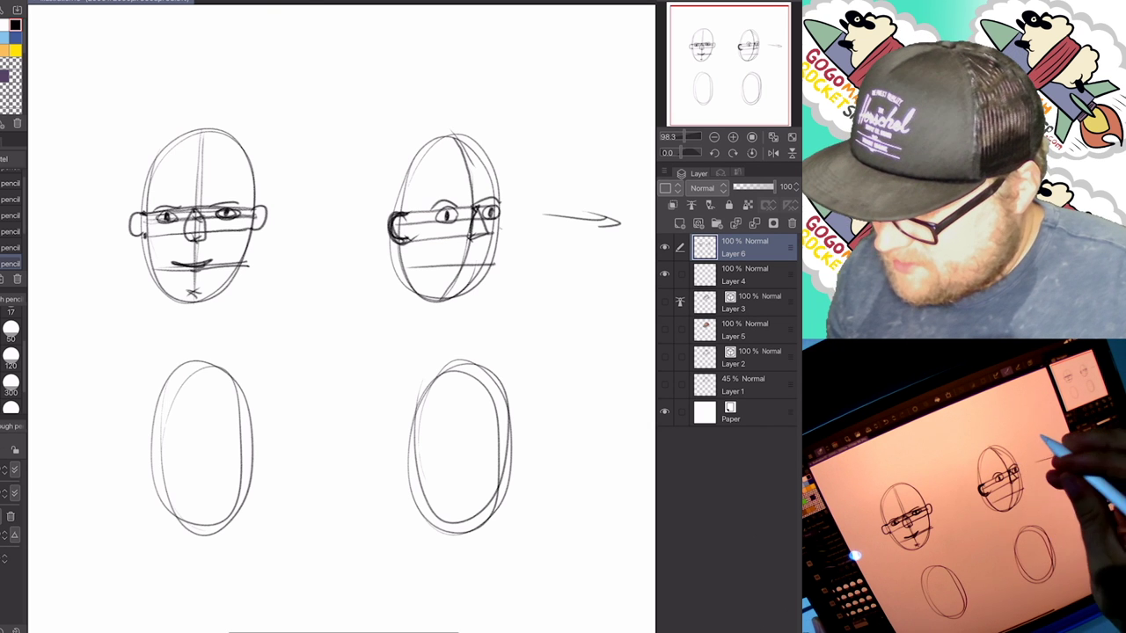
pyautogui.moveTo(445, 262); pyautogui.dragTo(484, 257)
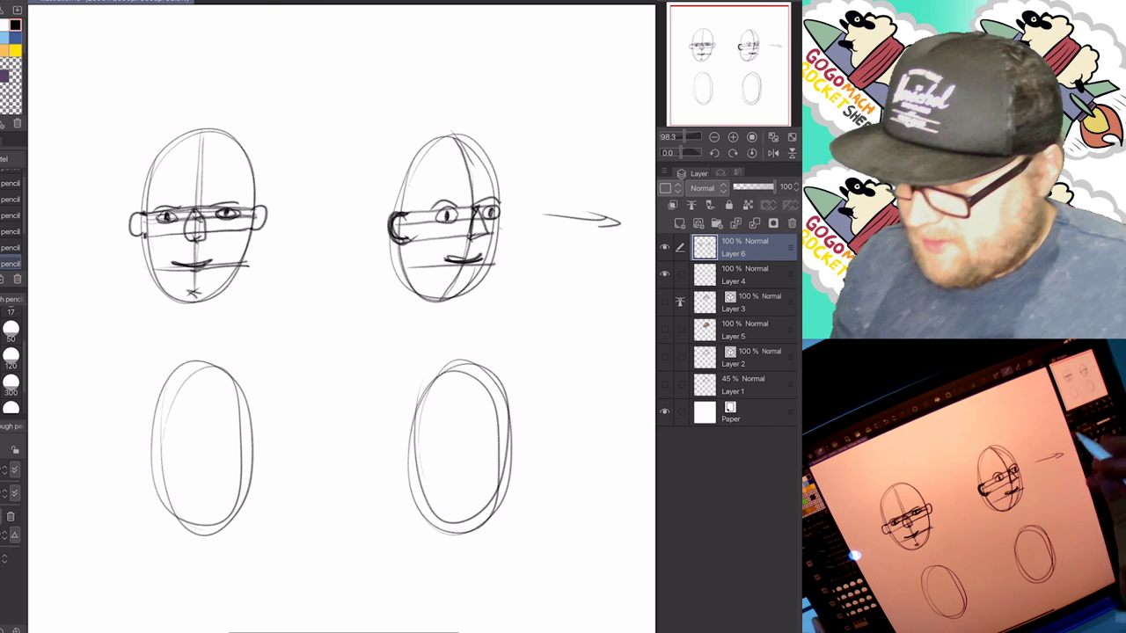
# Draw an up-left arrow plus vertical and curved guide arcs in the lower-left oval.
pyautogui.moveTo(132, 363)
pyautogui.mouseDown()
pyautogui.moveTo(108, 327)
pyautogui.moveTo(130, 336)
pyautogui.mouseUp()
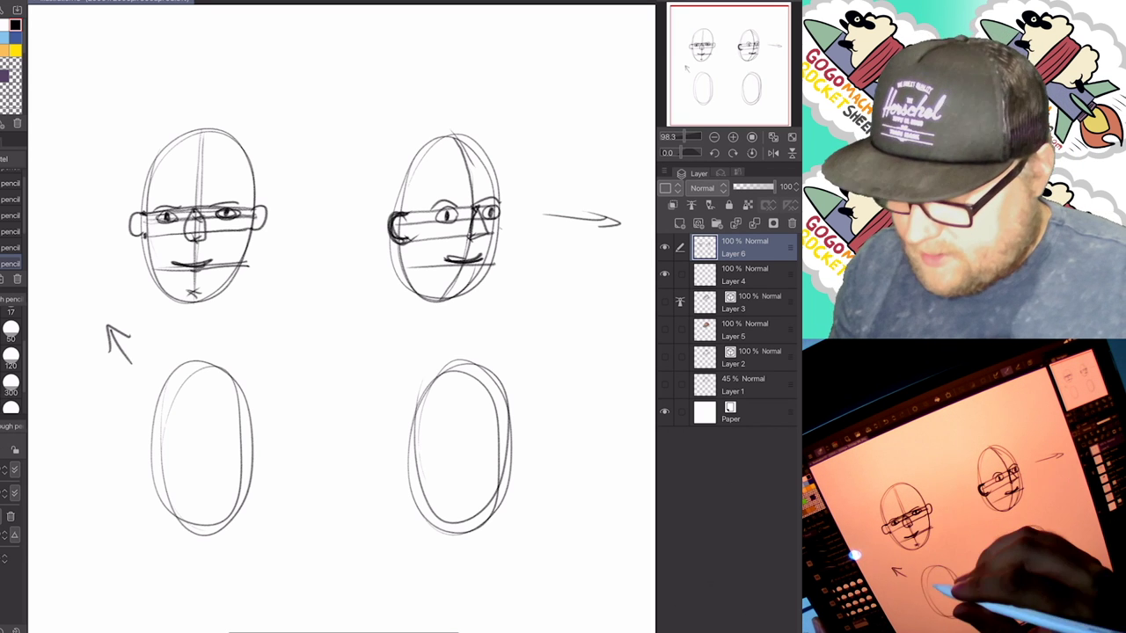
pyautogui.moveTo(199, 359)
pyautogui.mouseDown()
pyautogui.moveTo(182, 446)
pyautogui.moveTo(196, 529)
pyautogui.mouseUp()
pyautogui.moveTo(197, 379); pyautogui.dragTo(183, 484)
pyautogui.moveTo(155, 434)
pyautogui.mouseDown()
pyautogui.moveTo(195, 396)
pyautogui.moveTo(254, 459)
pyautogui.moveTo(226, 403)
pyautogui.moveTo(252, 450)
pyautogui.mouseUp()
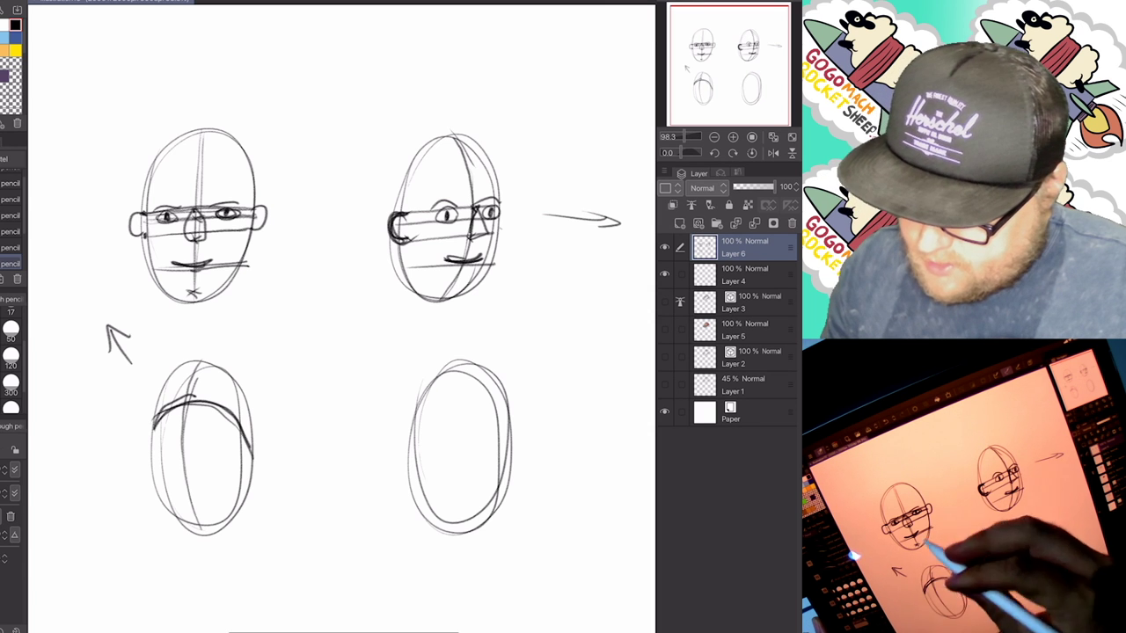
pyautogui.moveTo(151, 429); pyautogui.dragTo(243, 420)
pyautogui.moveTo(166, 397)
pyautogui.mouseDown()
pyautogui.moveTo(231, 394)
pyautogui.moveTo(255, 440)
pyautogui.mouseUp()
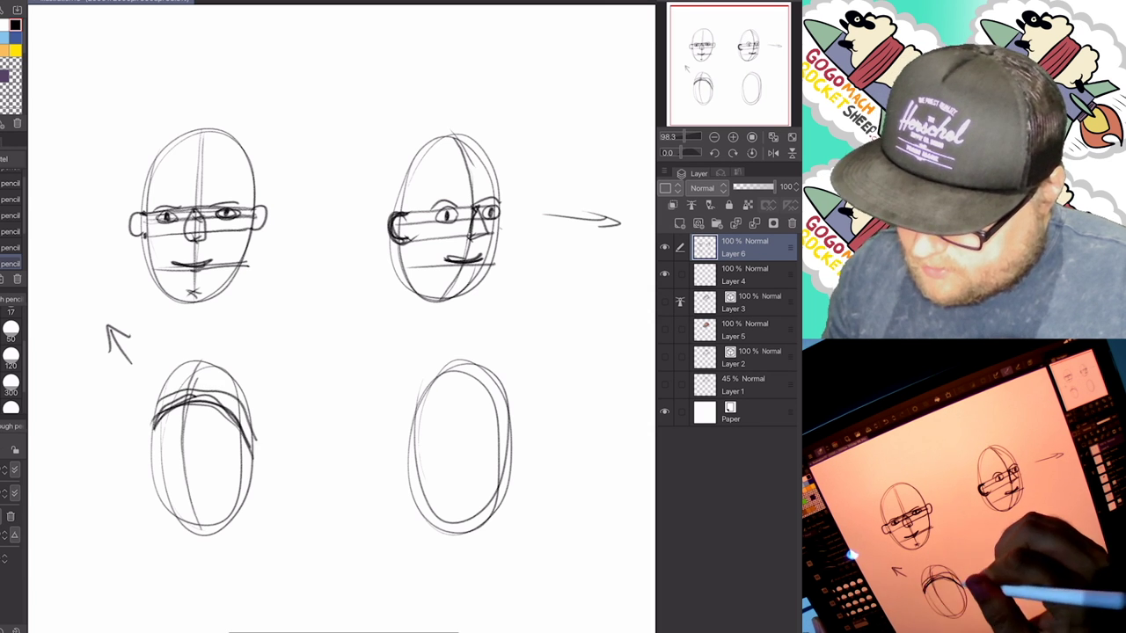
pyautogui.moveTo(151, 431)
pyautogui.mouseDown()
pyautogui.moveTo(202, 396)
pyautogui.moveTo(252, 465)
pyautogui.mouseUp()
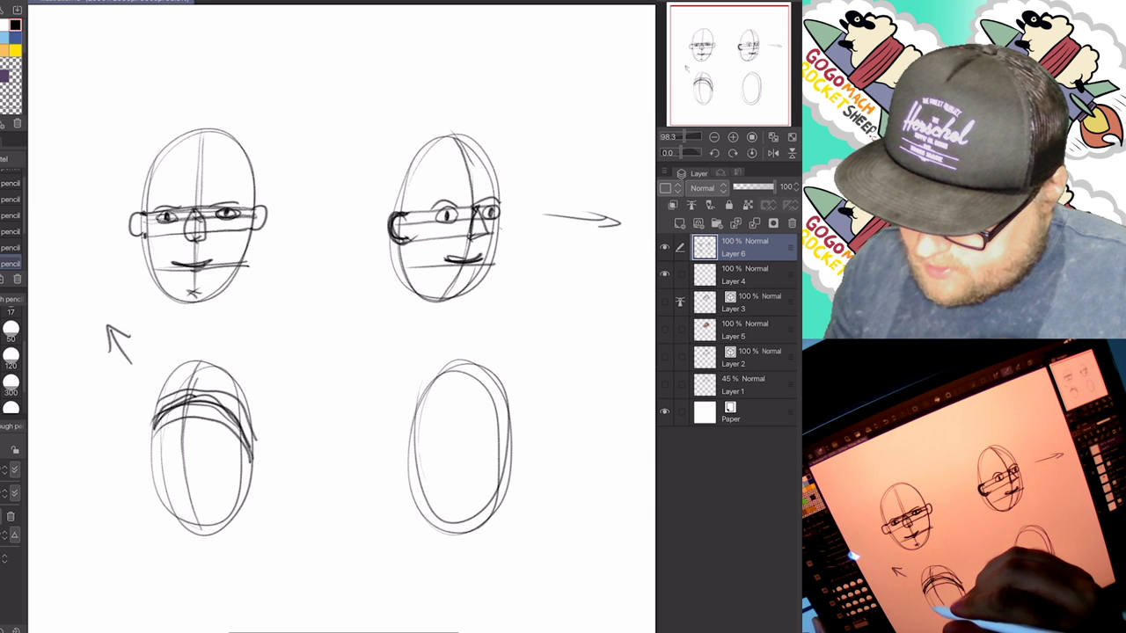
pyautogui.moveTo(156, 472); pyautogui.dragTo(244, 491)
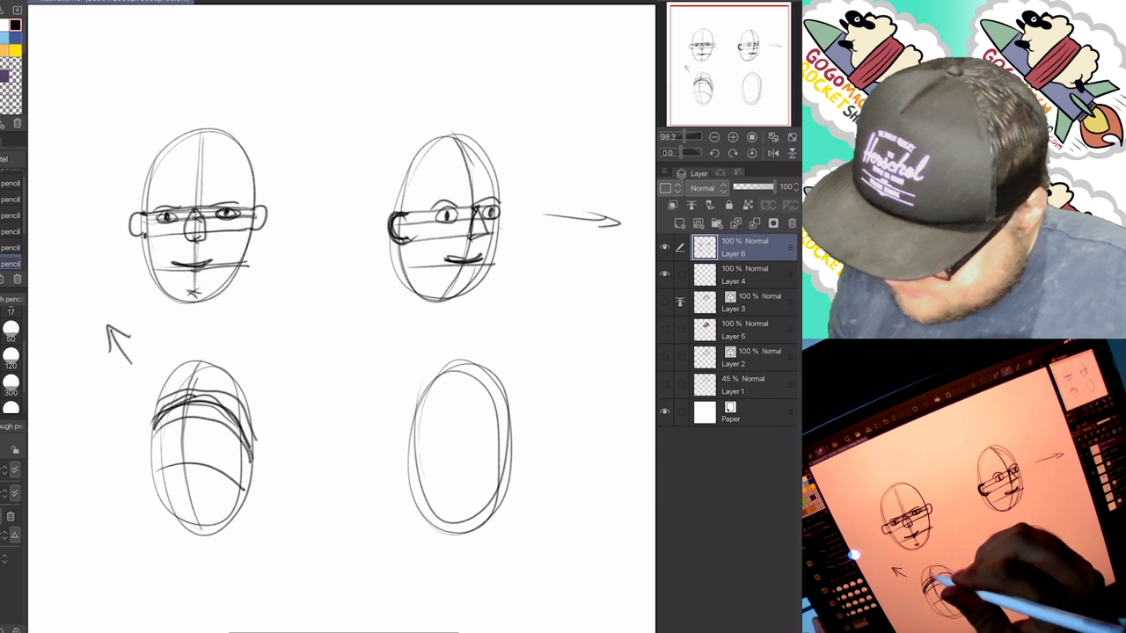
# Sketch the upturned head's eyes, right ear, mouth, left contour, chin and jaw.
pyautogui.moveTo(201, 392)
pyautogui.mouseDown()
pyautogui.moveTo(209, 402)
pyautogui.moveTo(166, 397)
pyautogui.moveTo(222, 396)
pyautogui.mouseUp()
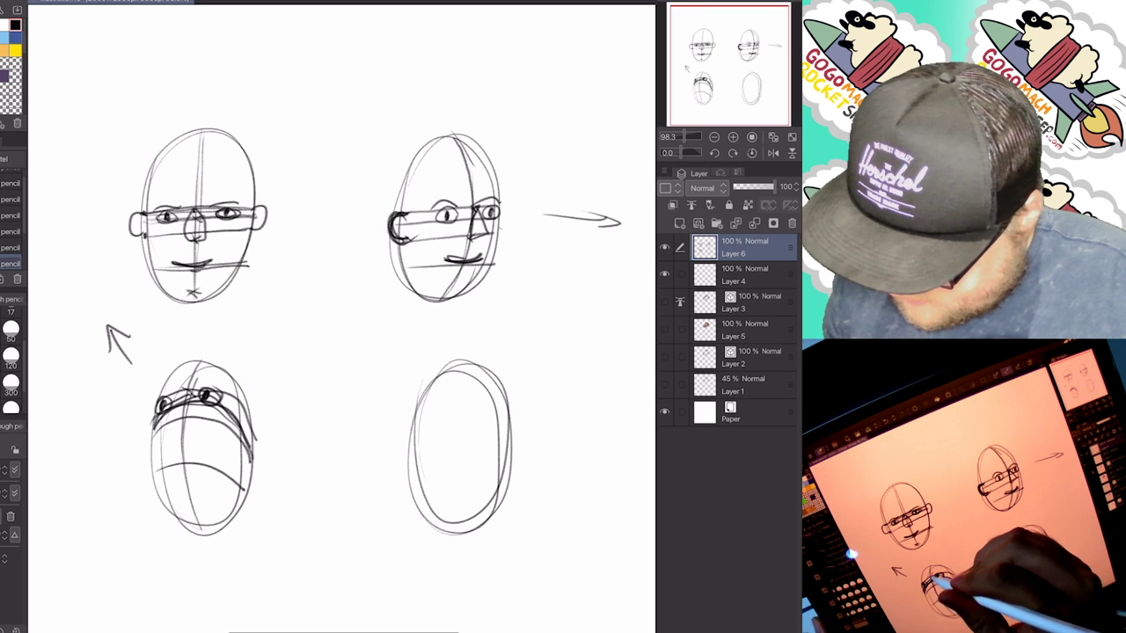
pyautogui.moveTo(162, 417); pyautogui.dragTo(192, 387)
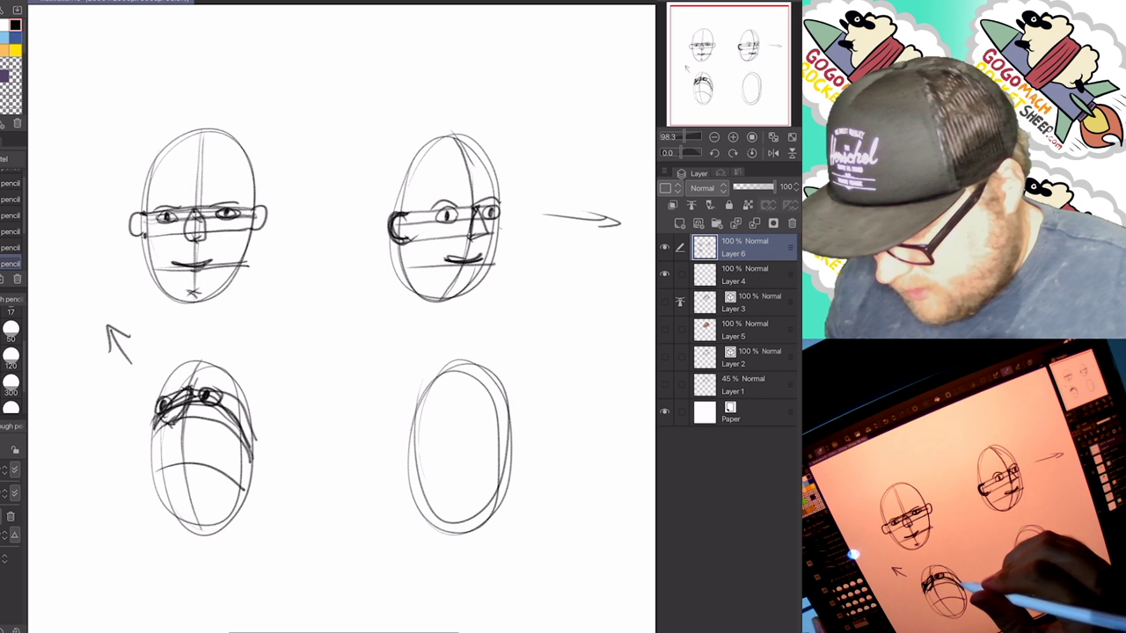
pyautogui.moveTo(250, 428); pyautogui.dragTo(255, 454)
pyautogui.moveTo(161, 456); pyautogui.dragTo(213, 445)
pyautogui.moveTo(155, 403)
pyautogui.mouseDown()
pyautogui.moveTo(146, 455)
pyautogui.moveTo(186, 518)
pyautogui.moveTo(225, 526)
pyautogui.mouseUp()
pyautogui.moveTo(250, 454); pyautogui.dragTo(227, 517)
pyautogui.moveTo(167, 385)
pyautogui.mouseDown()
pyautogui.moveTo(215, 370)
pyautogui.moveTo(174, 391)
pyautogui.moveTo(228, 382)
pyautogui.mouseUp()
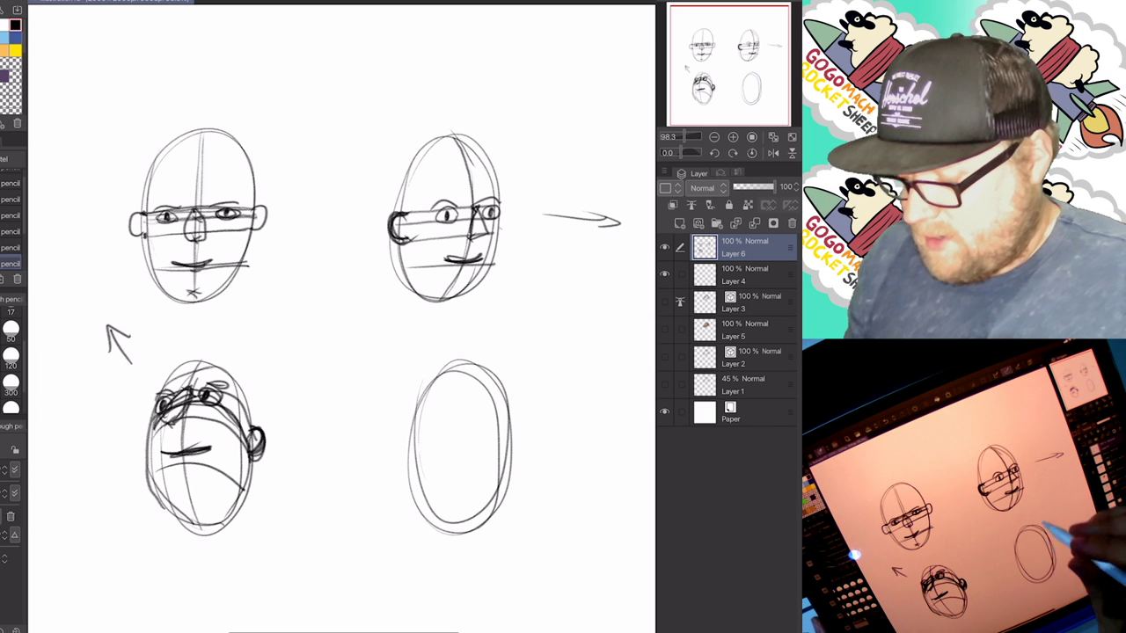
# Draw a down-right arrow and darken the lower-right oval's right and lower edge.
pyautogui.moveTo(526, 524)
pyautogui.mouseDown()
pyautogui.moveTo(573, 577)
pyautogui.moveTo(540, 570)
pyautogui.mouseUp()
pyautogui.moveTo(459, 364); pyautogui.dragTo(475, 531)
pyautogui.moveTo(482, 366)
pyautogui.mouseDown()
pyautogui.moveTo(495, 438)
pyautogui.moveTo(448, 529)
pyautogui.moveTo(482, 489)
pyautogui.mouseUp()
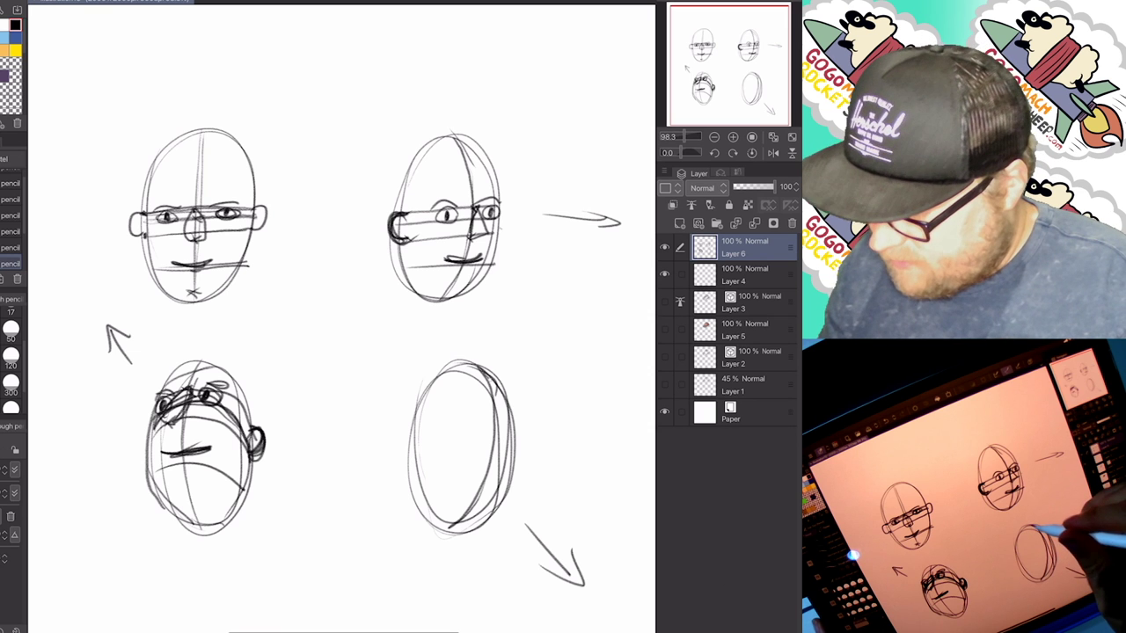
pyautogui.moveTo(494, 382)
pyautogui.mouseDown()
pyautogui.moveTo(494, 491)
pyautogui.moveTo(445, 536)
pyautogui.mouseUp()
pyautogui.moveTo(480, 368)
pyautogui.mouseDown()
pyautogui.moveTo(503, 406)
pyautogui.moveTo(442, 533)
pyautogui.mouseUp()
# Add a diagonal tilt axis, curved guides and eye strokes inside the lower-right oval.
pyautogui.moveTo(388, 393)
pyautogui.mouseDown()
pyautogui.moveTo(417, 397)
pyautogui.moveTo(453, 484)
pyautogui.moveTo(516, 480)
pyautogui.mouseUp()
pyautogui.moveTo(411, 421)
pyautogui.mouseDown()
pyautogui.moveTo(456, 484)
pyautogui.moveTo(508, 485)
pyautogui.moveTo(465, 490)
pyautogui.mouseUp()
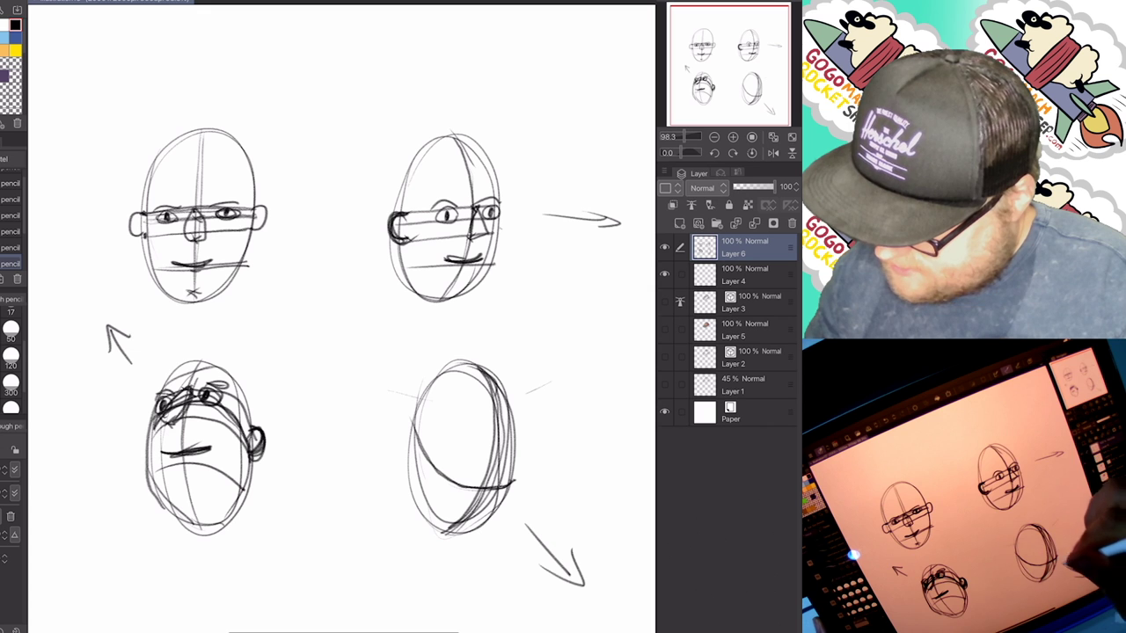
pyautogui.moveTo(387, 348); pyautogui.dragTo(523, 523)
pyautogui.moveTo(417, 421); pyautogui.dragTo(486, 440)
pyautogui.moveTo(419, 407)
pyautogui.mouseDown()
pyautogui.moveTo(439, 452)
pyautogui.moveTo(519, 474)
pyautogui.mouseUp()
pyautogui.moveTo(413, 444); pyautogui.dragTo(507, 500)
pyautogui.moveTo(412, 471)
pyautogui.mouseDown()
pyautogui.moveTo(443, 507)
pyautogui.moveTo(496, 494)
pyautogui.moveTo(477, 480)
pyautogui.moveTo(517, 486)
pyautogui.moveTo(498, 515)
pyautogui.moveTo(477, 504)
pyautogui.mouseUp()
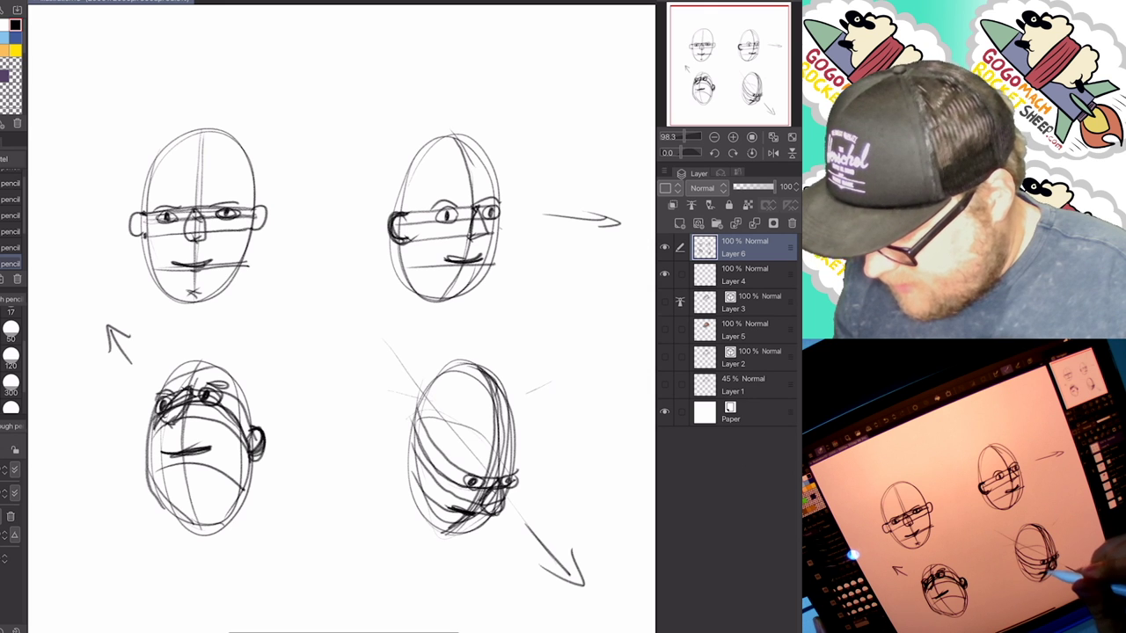
pyautogui.moveTo(429, 433)
pyautogui.mouseDown()
pyautogui.moveTo(421, 464)
pyautogui.moveTo(521, 465)
pyautogui.mouseUp()
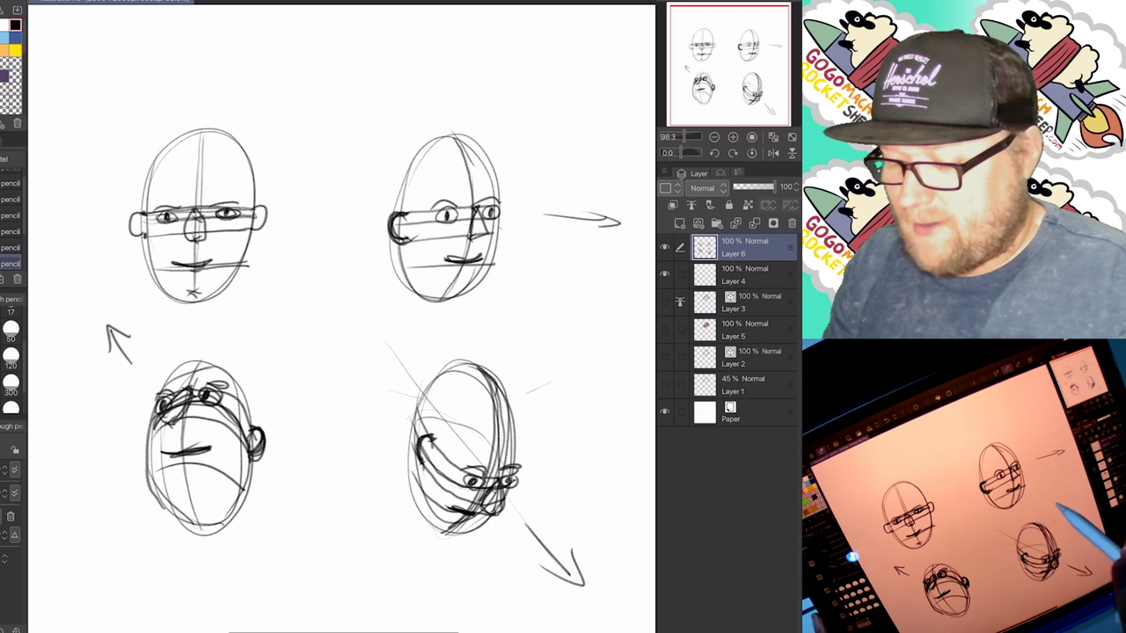
# Sketch a baseball cap with crown, brim, seam and top button at the canvas top.
pyautogui.moveTo(387, 50)
pyautogui.mouseDown()
pyautogui.moveTo(389, 84)
pyautogui.moveTo(391, 50)
pyautogui.moveTo(427, 59)
pyautogui.mouseUp()
pyautogui.moveTo(341, 82); pyautogui.dragTo(429, 61)
pyautogui.moveTo(352, 48)
pyautogui.mouseDown()
pyautogui.moveTo(427, 58)
pyautogui.moveTo(378, 55)
pyautogui.moveTo(383, 83)
pyautogui.mouseUp()
pyautogui.moveTo(373, 37)
pyautogui.mouseDown()
pyautogui.moveTo(387, 28)
pyautogui.moveTo(348, 84)
pyautogui.moveTo(427, 84)
pyautogui.mouseUp()
pyautogui.moveTo(343, 80)
pyautogui.mouseDown()
pyautogui.moveTo(420, 48)
pyautogui.moveTo(434, 55)
pyautogui.mouseUp()
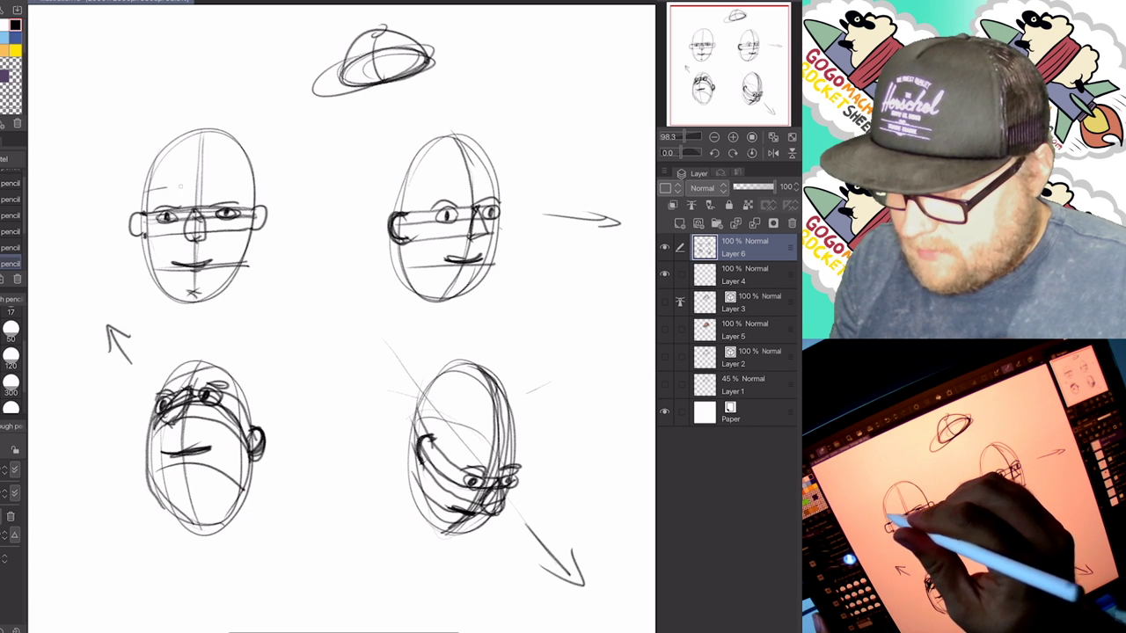
# Darken the top-left head's brow band and hide the side panels with Tab.
pyautogui.moveTo(162, 186)
pyautogui.mouseDown()
pyautogui.moveTo(262, 185)
pyautogui.moveTo(244, 183)
pyautogui.mouseUp()
pyautogui.press('e')
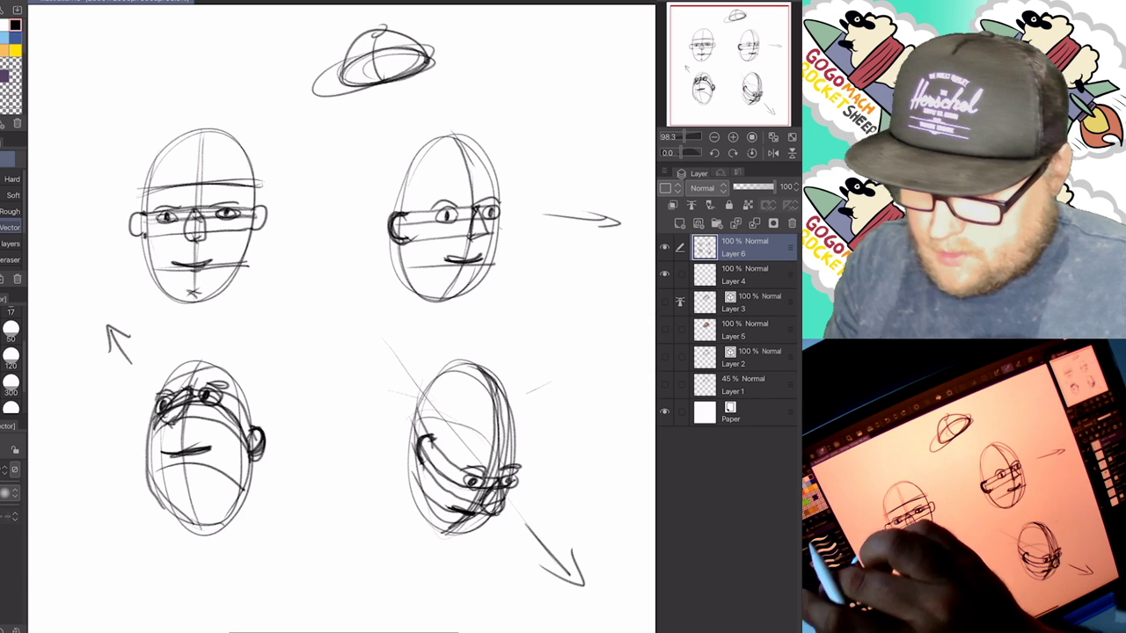
pyautogui.press('p')
pyautogui.press('Tab')
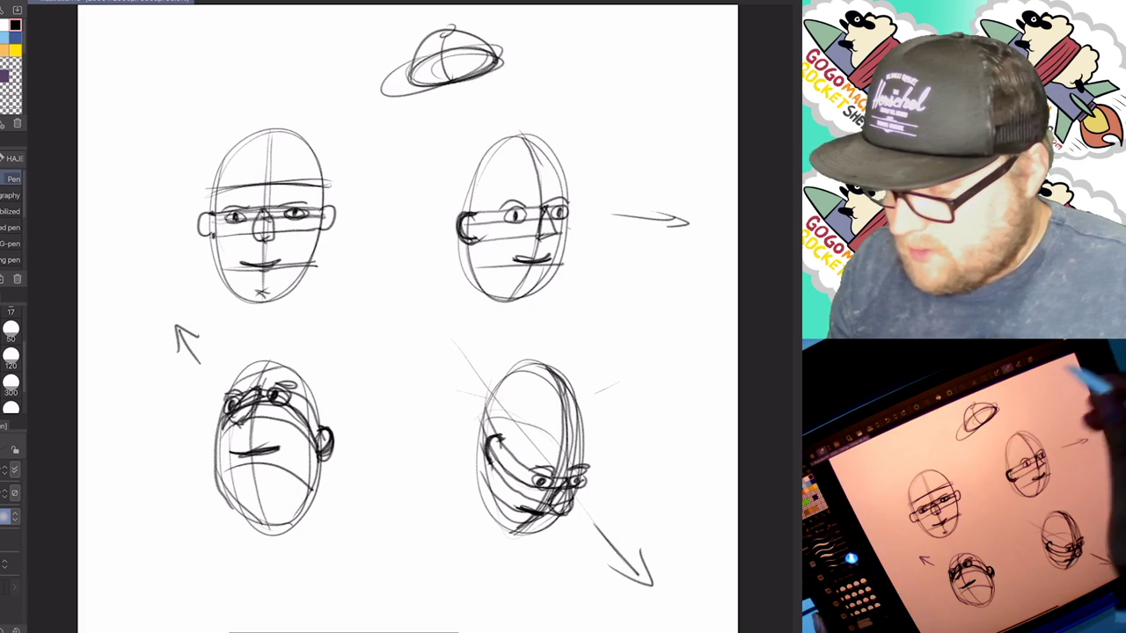
pyautogui.press('p')
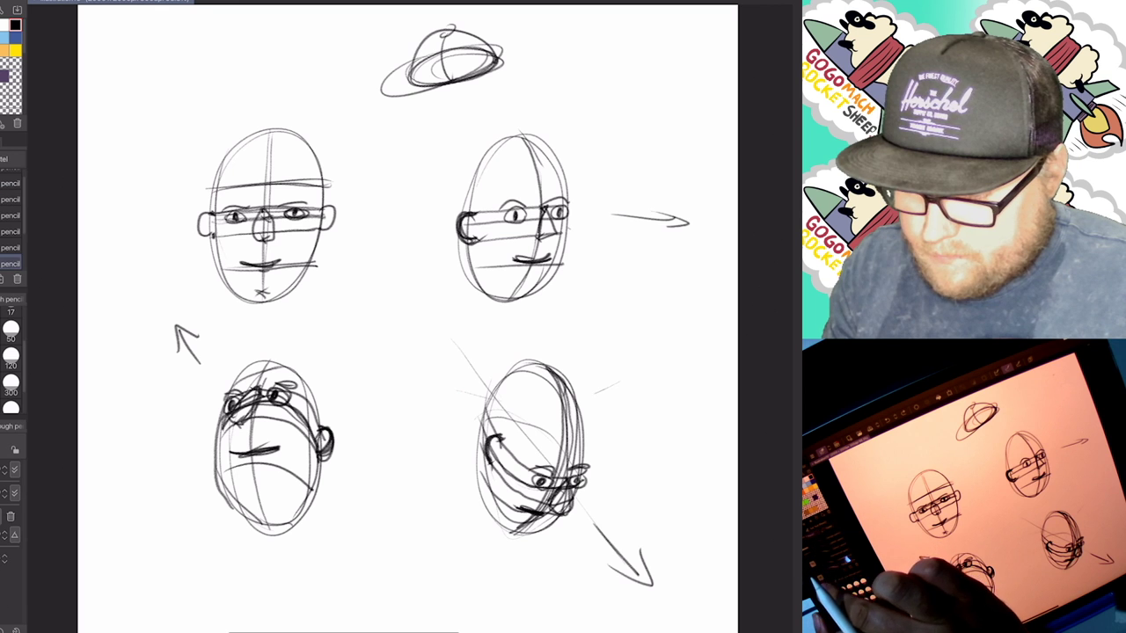
# Sketch a cap-band line across the forehead of each of the four heads.
pyautogui.moveTo(471, 202); pyautogui.dragTo(577, 181)
pyautogui.moveTo(209, 200)
pyautogui.mouseDown()
pyautogui.moveTo(335, 179)
pyautogui.moveTo(315, 178)
pyautogui.mouseUp()
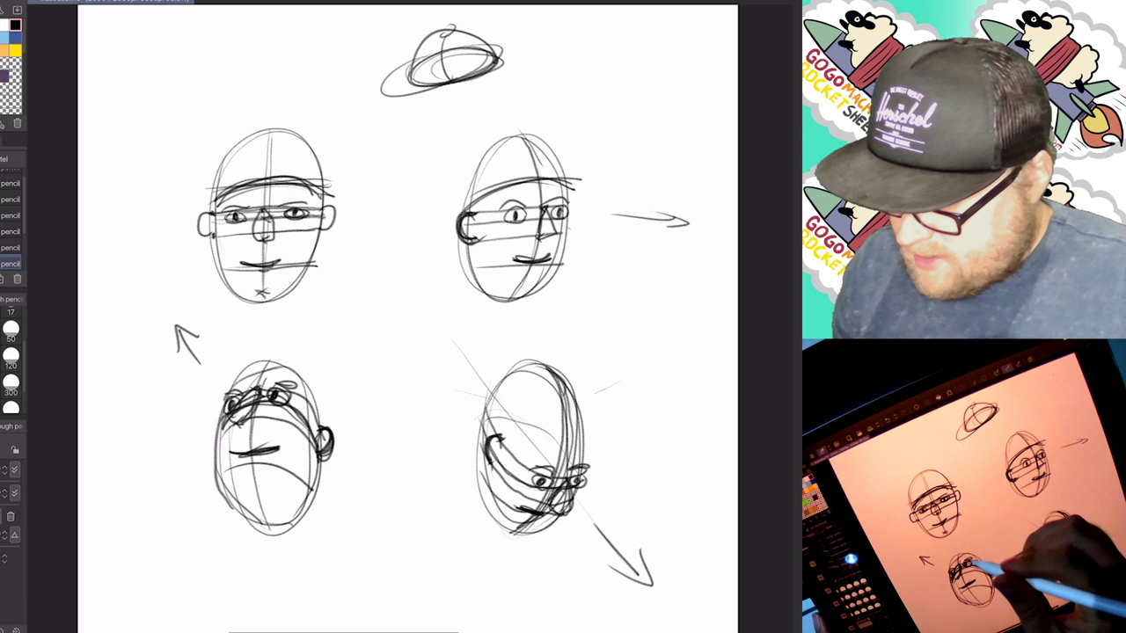
pyautogui.moveTo(232, 384)
pyautogui.mouseDown()
pyautogui.moveTo(299, 368)
pyautogui.moveTo(322, 419)
pyautogui.mouseUp()
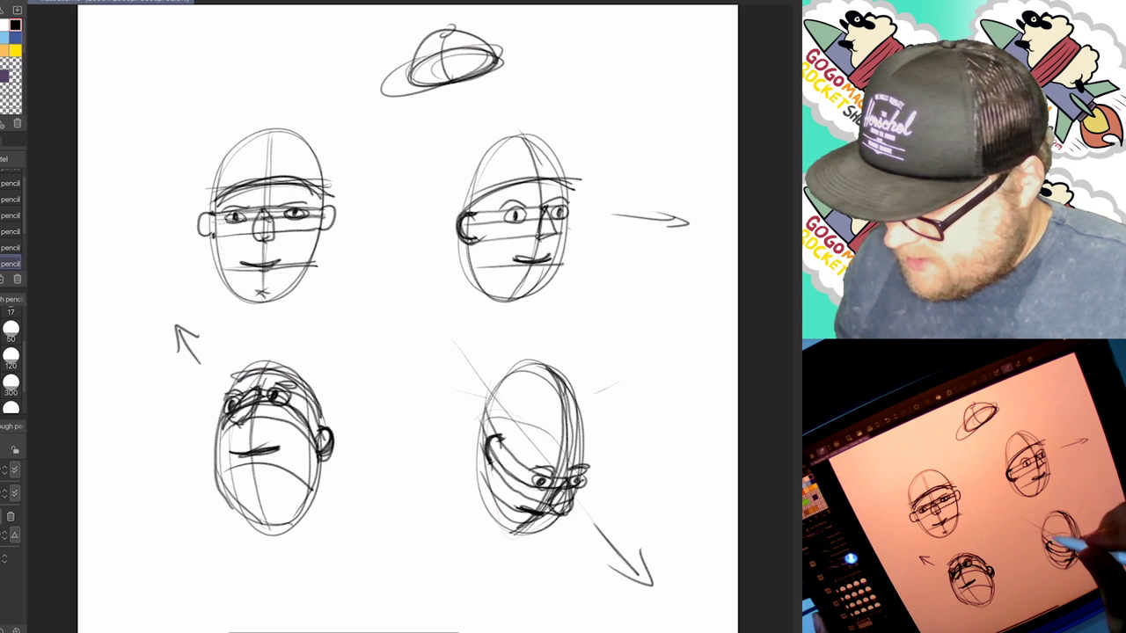
pyautogui.moveTo(491, 431); pyautogui.dragTo(593, 463)
pyautogui.moveTo(493, 412); pyautogui.dragTo(558, 461)
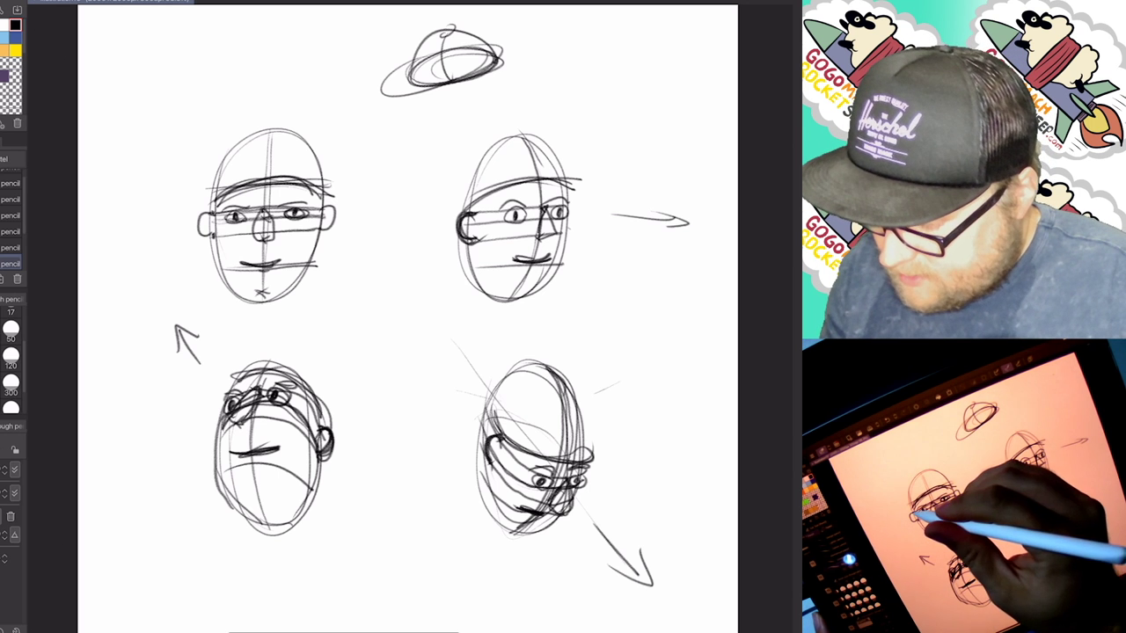
# Retrace the brim lines and draw a cap crown and brim on the top-left head.
pyautogui.moveTo(214, 195); pyautogui.dragTo(327, 188)
pyautogui.moveTo(473, 207)
pyautogui.mouseDown()
pyautogui.moveTo(540, 183)
pyautogui.moveTo(582, 197)
pyautogui.mouseUp()
pyautogui.moveTo(501, 450); pyautogui.dragTo(593, 440)
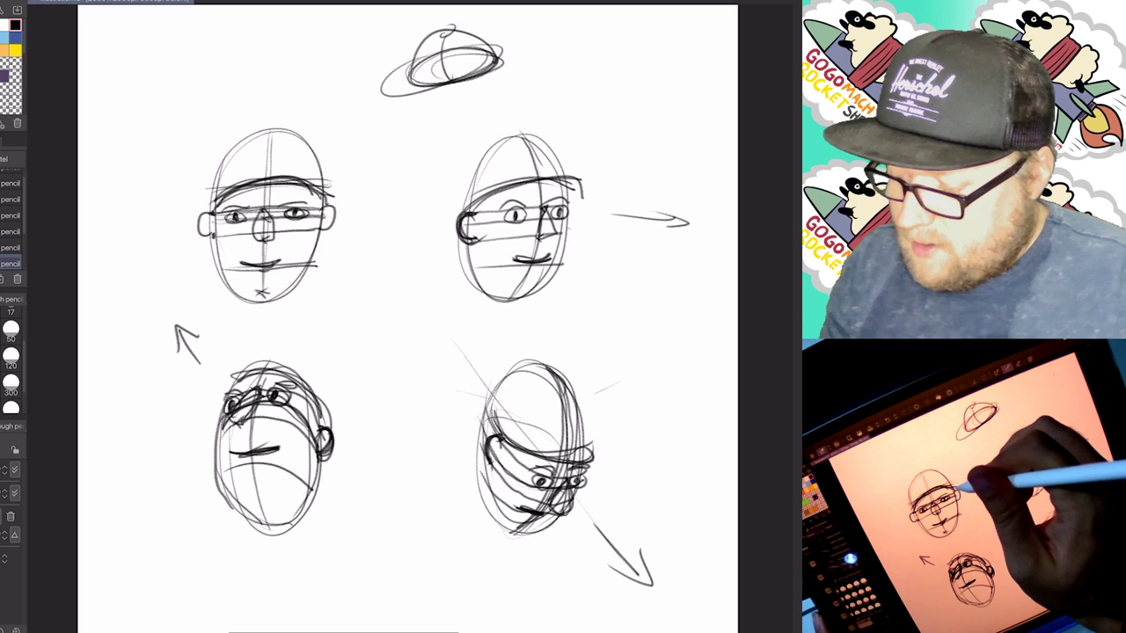
pyautogui.moveTo(213, 181); pyautogui.dragTo(309, 153)
pyautogui.moveTo(309, 155); pyautogui.dragTo(342, 206)
pyautogui.moveTo(204, 200); pyautogui.dragTo(294, 153)
pyautogui.moveTo(206, 180)
pyautogui.mouseDown()
pyautogui.moveTo(222, 211)
pyautogui.moveTo(327, 162)
pyautogui.mouseUp()
pyautogui.moveTo(326, 167); pyautogui.dragTo(336, 203)
pyautogui.moveTo(206, 185)
pyautogui.mouseDown()
pyautogui.moveTo(326, 158)
pyautogui.moveTo(336, 198)
pyautogui.moveTo(228, 197)
pyautogui.mouseUp()
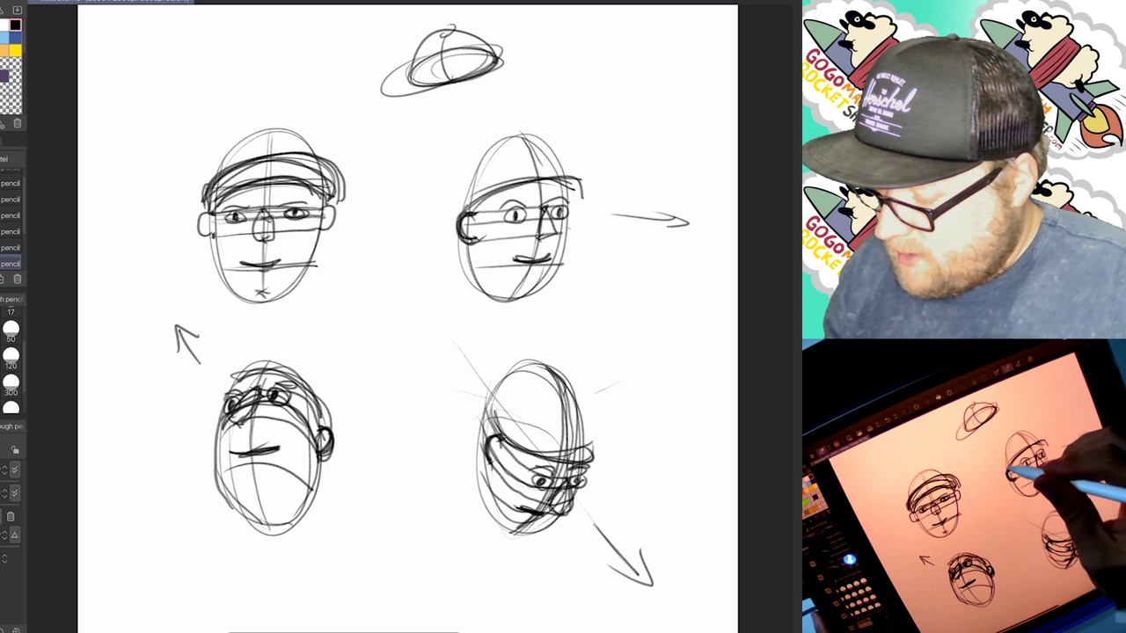
# Draw caps on the top-right and bottom-left heads and a brim on the bottom-right head.
pyautogui.moveTo(478, 186); pyautogui.dragTo(587, 195)
pyautogui.moveTo(472, 202)
pyautogui.mouseDown()
pyautogui.moveTo(572, 155)
pyautogui.moveTo(519, 170)
pyautogui.mouseUp()
pyautogui.moveTo(521, 202); pyautogui.dragTo(584, 155)
pyautogui.moveTo(486, 201); pyautogui.dragTo(577, 181)
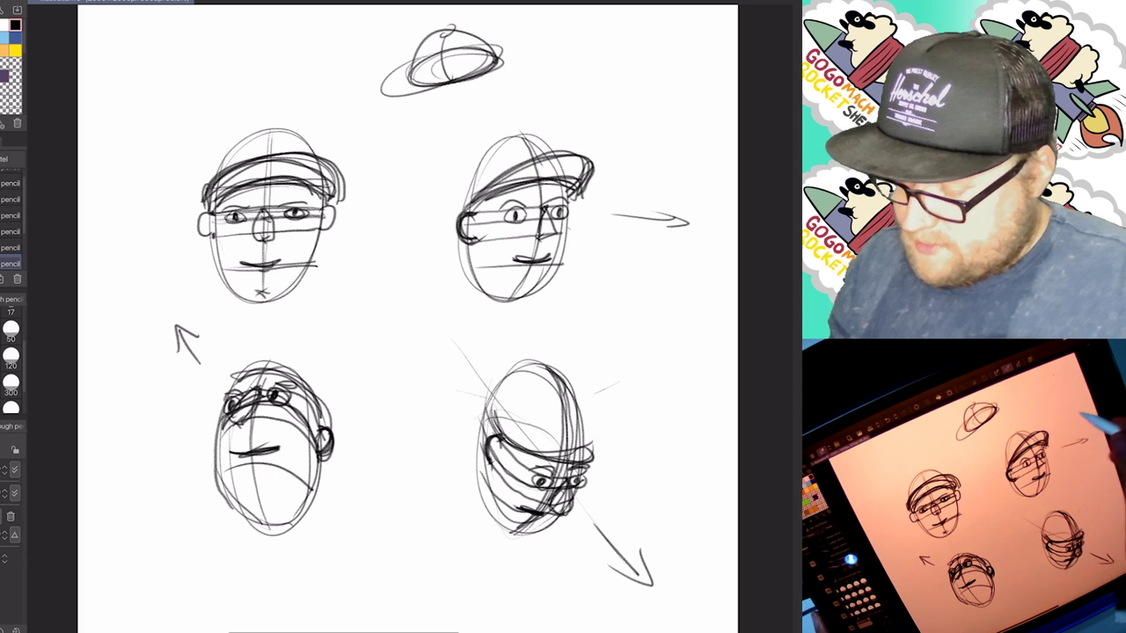
pyautogui.moveTo(227, 387)
pyautogui.mouseDown()
pyautogui.moveTo(323, 413)
pyautogui.moveTo(320, 422)
pyautogui.mouseUp()
pyautogui.moveTo(218, 339); pyautogui.dragTo(322, 431)
pyautogui.moveTo(214, 408)
pyautogui.mouseDown()
pyautogui.moveTo(306, 390)
pyautogui.moveTo(322, 425)
pyautogui.mouseUp()
pyautogui.moveTo(490, 422)
pyautogui.mouseDown()
pyautogui.moveTo(607, 466)
pyautogui.moveTo(607, 489)
pyautogui.mouseUp()
pyautogui.moveTo(540, 440); pyautogui.dragTo(607, 493)
pyautogui.moveTo(489, 419); pyautogui.dragTo(602, 482)
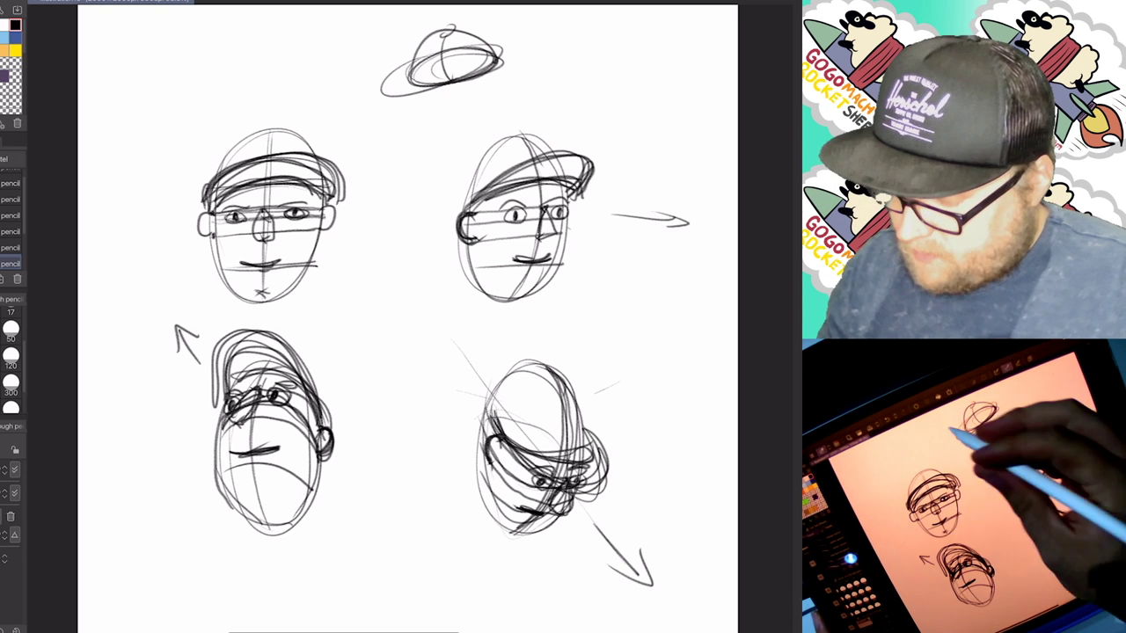
# Darken the cap crowns and redraw the bottom-right head's cap top with seams.
pyautogui.moveTo(209, 188)
pyautogui.mouseDown()
pyautogui.moveTo(336, 174)
pyautogui.moveTo(308, 109)
pyautogui.moveTo(326, 124)
pyautogui.mouseUp()
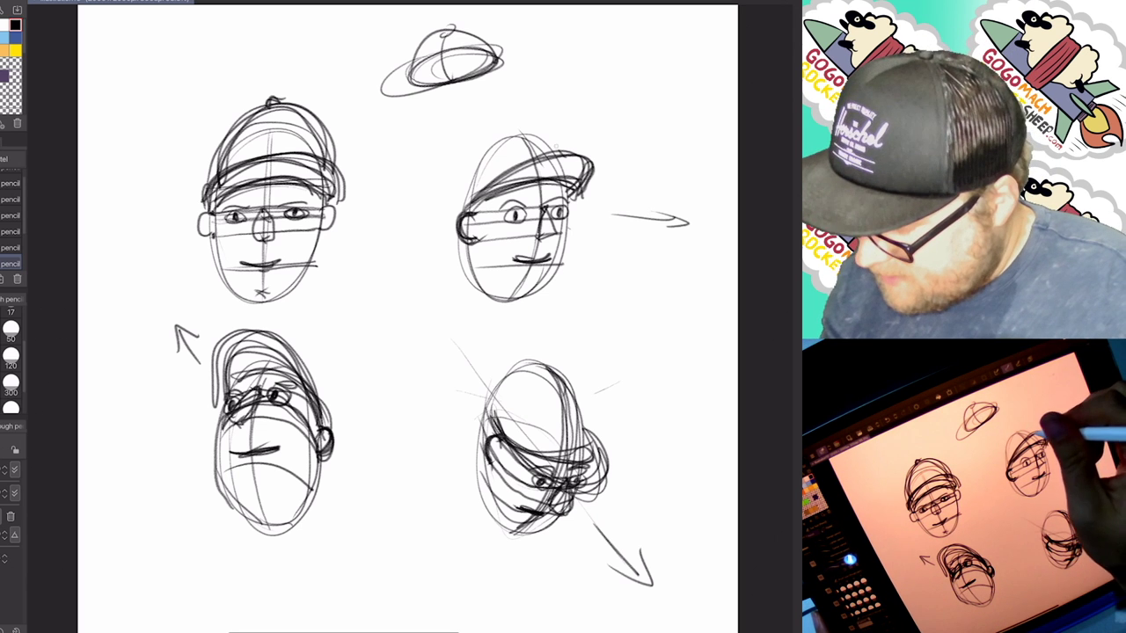
pyautogui.moveTo(544, 133)
pyautogui.mouseDown()
pyautogui.moveTo(460, 218)
pyautogui.moveTo(559, 170)
pyautogui.mouseUp()
pyautogui.moveTo(466, 207); pyautogui.dragTo(521, 143)
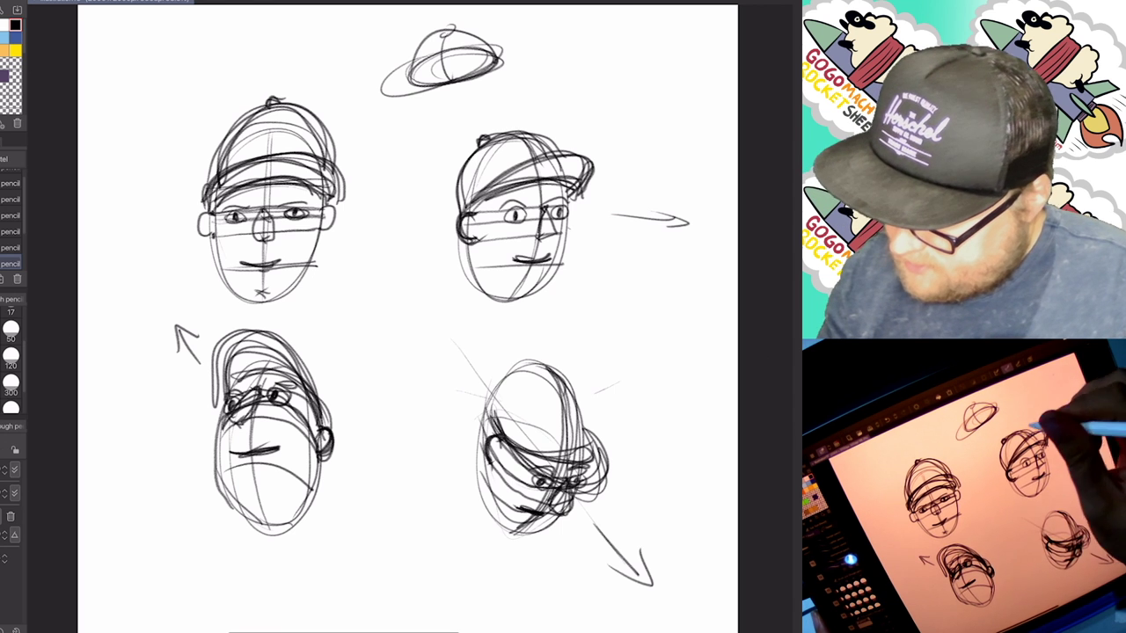
pyautogui.moveTo(290, 350)
pyautogui.mouseDown()
pyautogui.moveTo(329, 436)
pyautogui.moveTo(340, 435)
pyautogui.mouseUp()
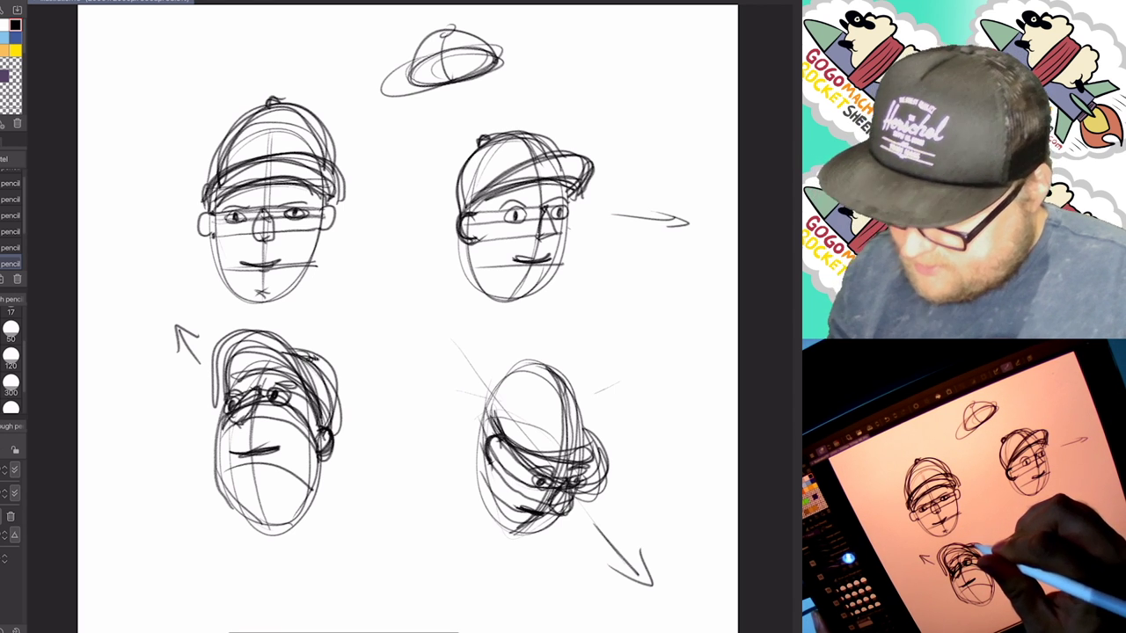
pyautogui.moveTo(521, 363); pyautogui.dragTo(594, 440)
pyautogui.moveTo(486, 406)
pyautogui.mouseDown()
pyautogui.moveTo(598, 411)
pyautogui.moveTo(600, 431)
pyautogui.moveTo(597, 422)
pyautogui.mouseUp()
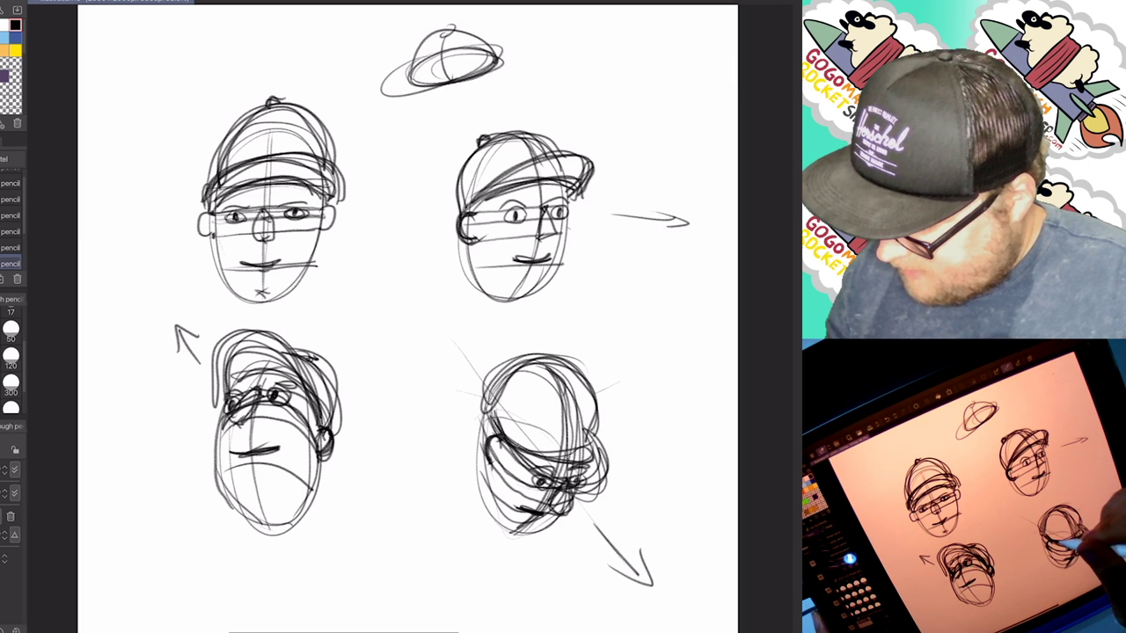
pyautogui.moveTo(549, 366); pyautogui.dragTo(509, 441)
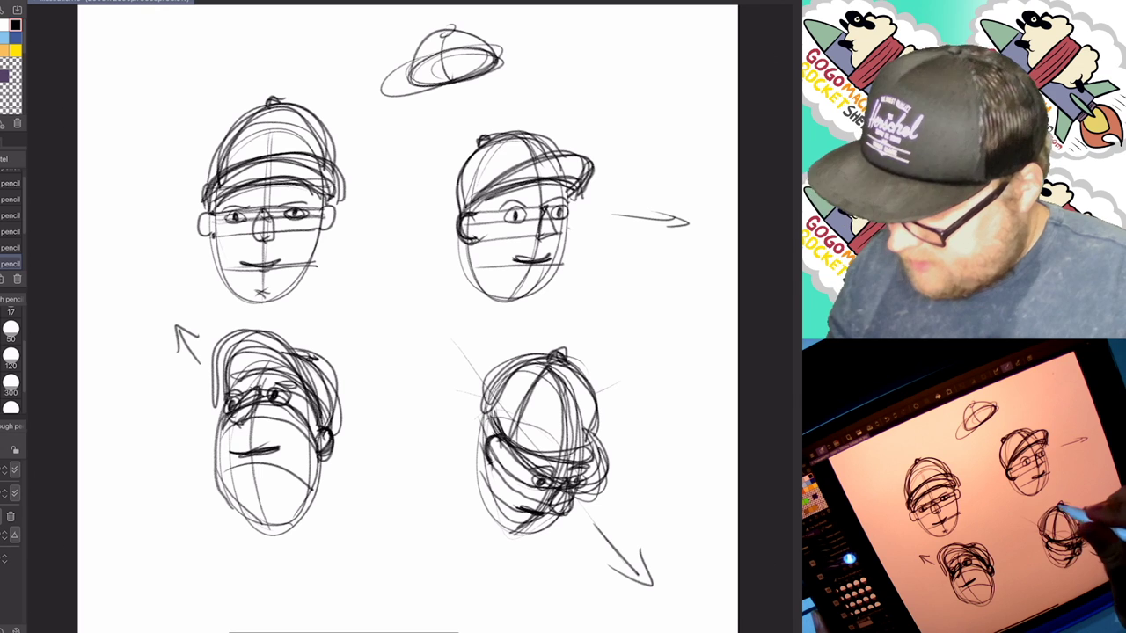
pyautogui.moveTo(508, 361); pyautogui.dragTo(492, 428)
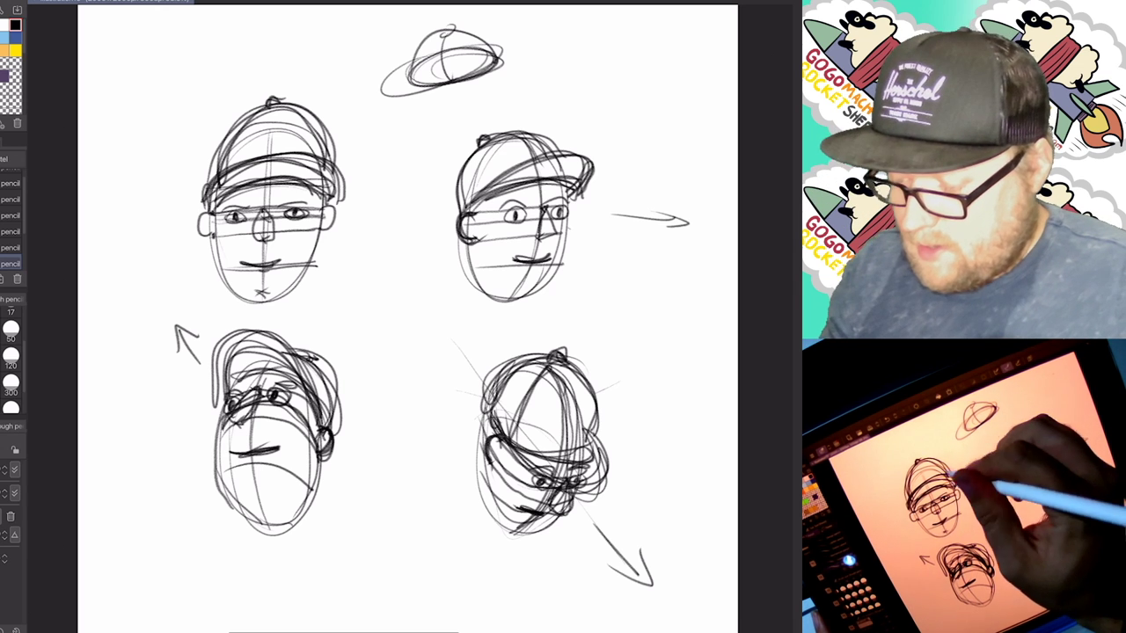
# Add ears to all four heads.
pyautogui.moveTo(206, 231); pyautogui.dragTo(201, 257)
pyautogui.moveTo(323, 229); pyautogui.dragTo(315, 259)
pyautogui.moveTo(466, 240); pyautogui.dragTo(456, 273)
pyautogui.moveTo(327, 447); pyautogui.dragTo(342, 486)
pyautogui.moveTo(486, 402)
pyautogui.mouseDown()
pyautogui.moveTo(455, 431)
pyautogui.moveTo(484, 478)
pyautogui.mouseUp()
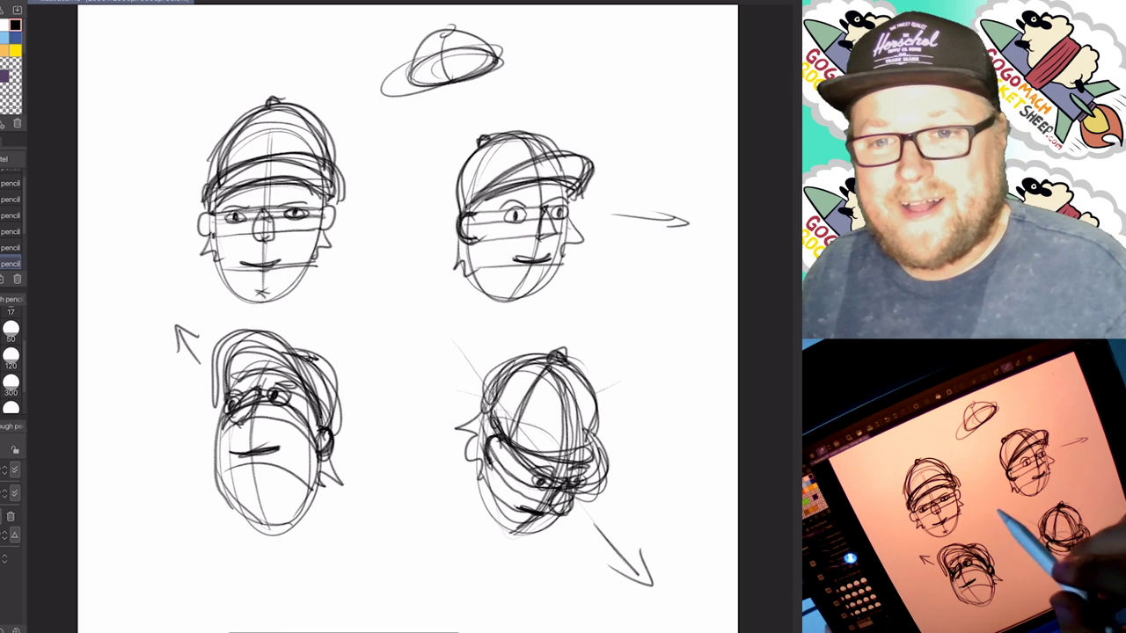
# Sketch a central head oval with an up arrow, inner guide strokes and ears.
pyautogui.moveTo(373, 244); pyautogui.dragTo(389, 239)
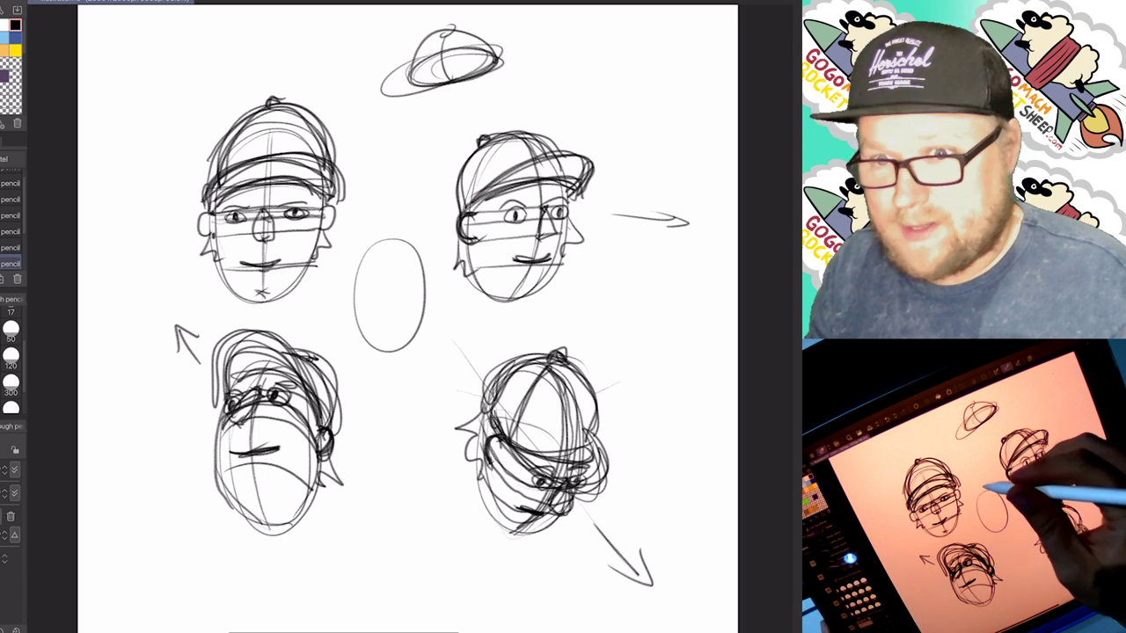
pyautogui.moveTo(373, 167); pyautogui.dragTo(395, 162)
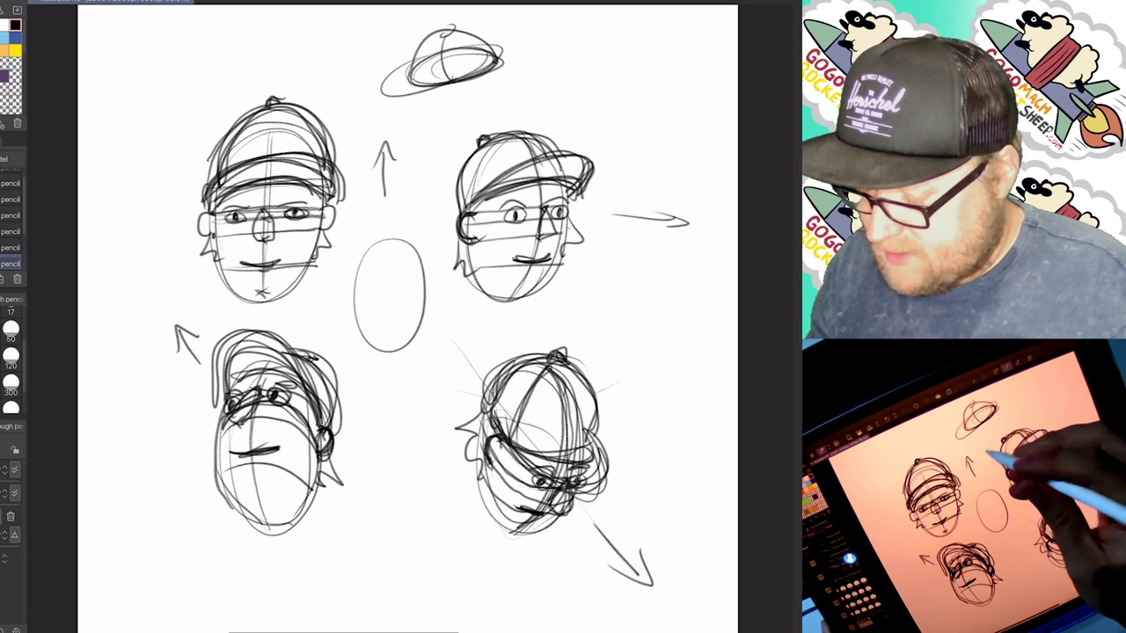
pyautogui.moveTo(359, 278)
pyautogui.mouseDown()
pyautogui.moveTo(424, 260)
pyautogui.moveTo(378, 257)
pyautogui.moveTo(402, 246)
pyautogui.mouseUp()
pyautogui.moveTo(352, 299)
pyautogui.mouseDown()
pyautogui.moveTo(434, 280)
pyautogui.moveTo(354, 313)
pyautogui.mouseUp()
pyautogui.moveTo(429, 277); pyautogui.dragTo(436, 305)
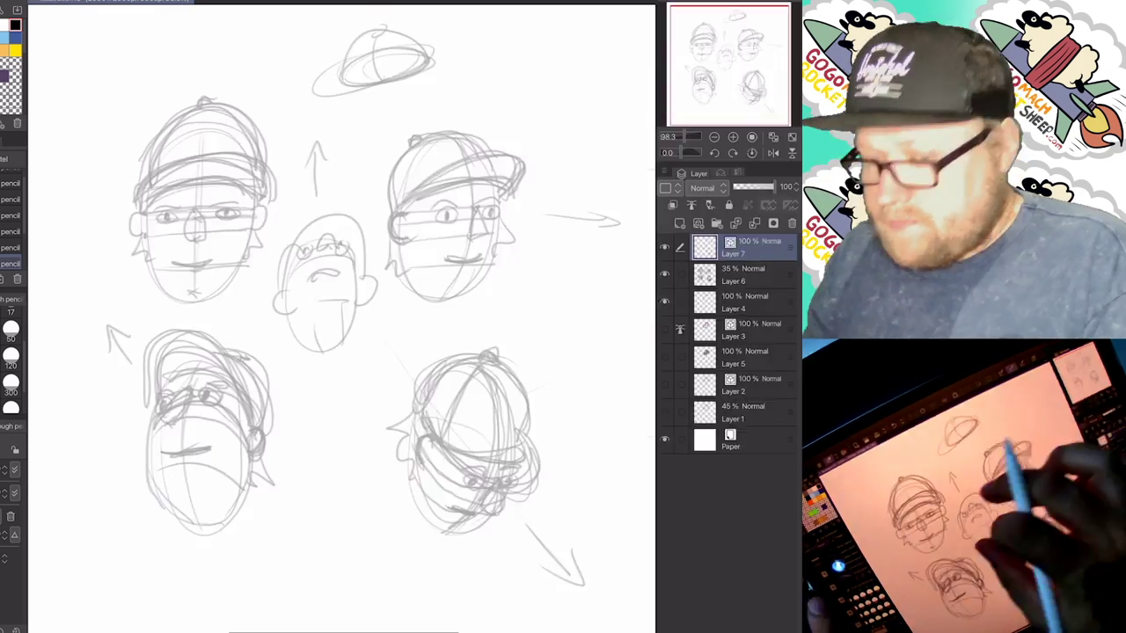